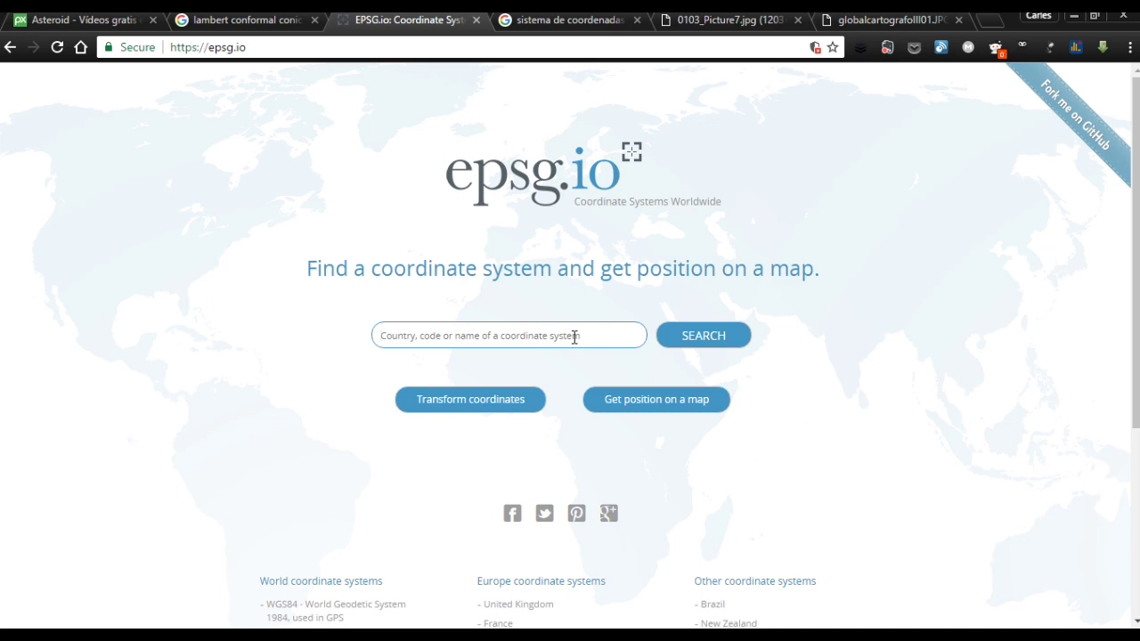
- Search epsg.io for "el salvador" and open the NAD27 / UTM zone 16N coordinate system from the results
type("el salvador")
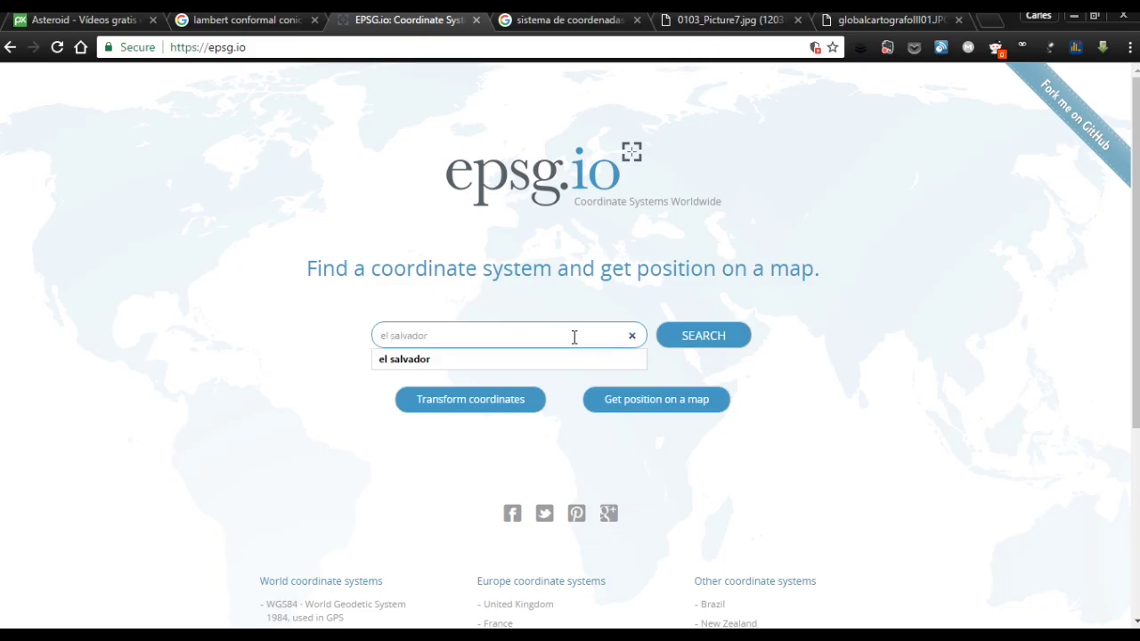
left_click(705, 345)
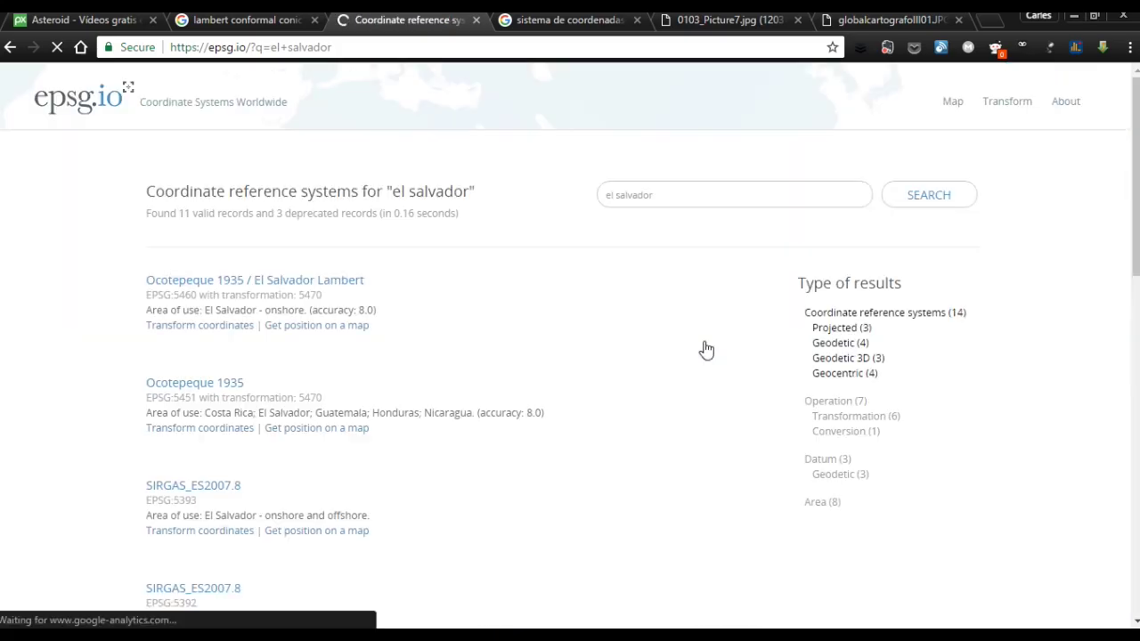
scroll(278, 274, "down", 10)
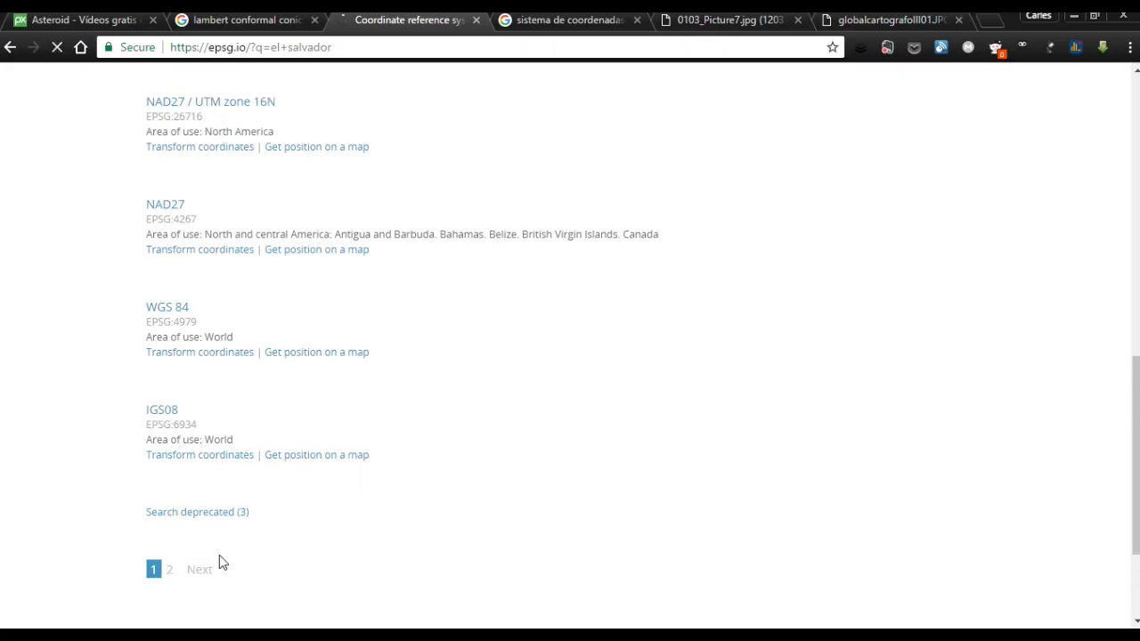
scroll(601, 439, "up", 3)
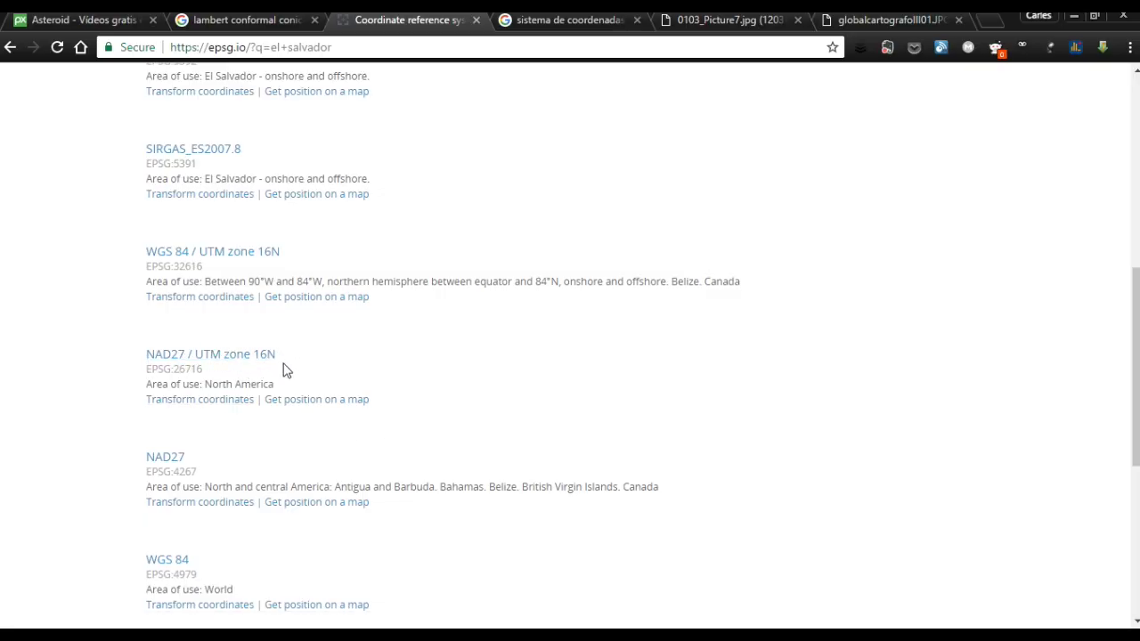
left_click(246, 356)
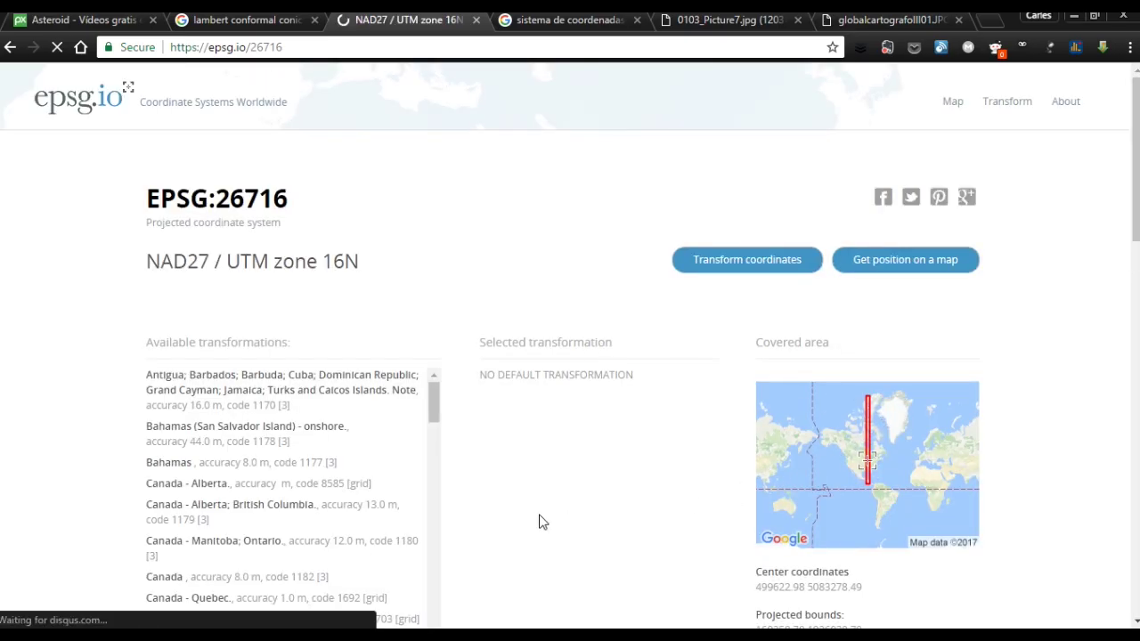
- Examine the heading of the NAD27 / UTM zone 16N page and highlight its code, EPSG:26716
scroll(539, 521, "down", 1)
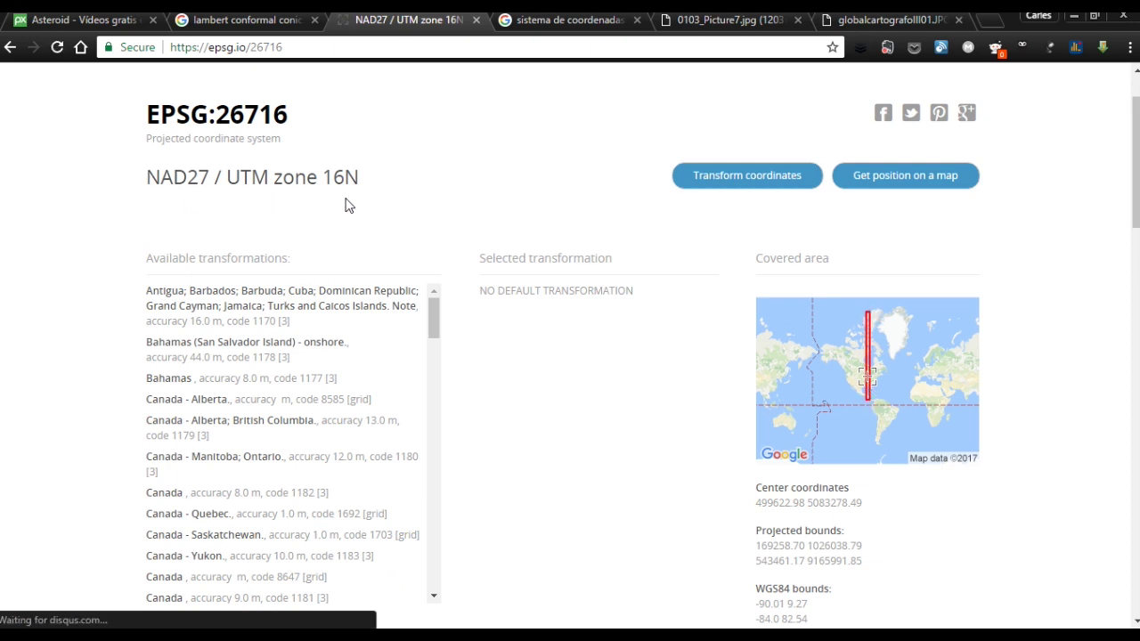
scroll(544, 466, "up", 1)
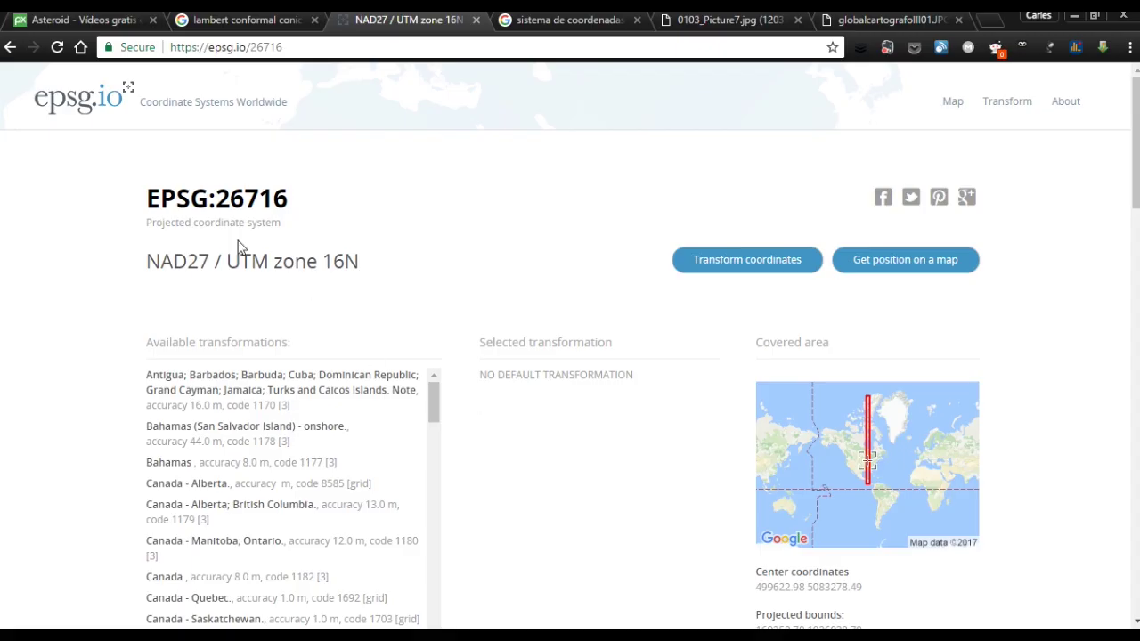
left_click_drag(144, 194, 287, 201)
left_click(292, 203)
left_click_drag(222, 198, 288, 200)
left_click(293, 198)
- Review the coordinate system's attributes, area of use, Well Known Text definition and available export formats
scroll(364, 348, "down", 5)
scroll(515, 403, "down", 6)
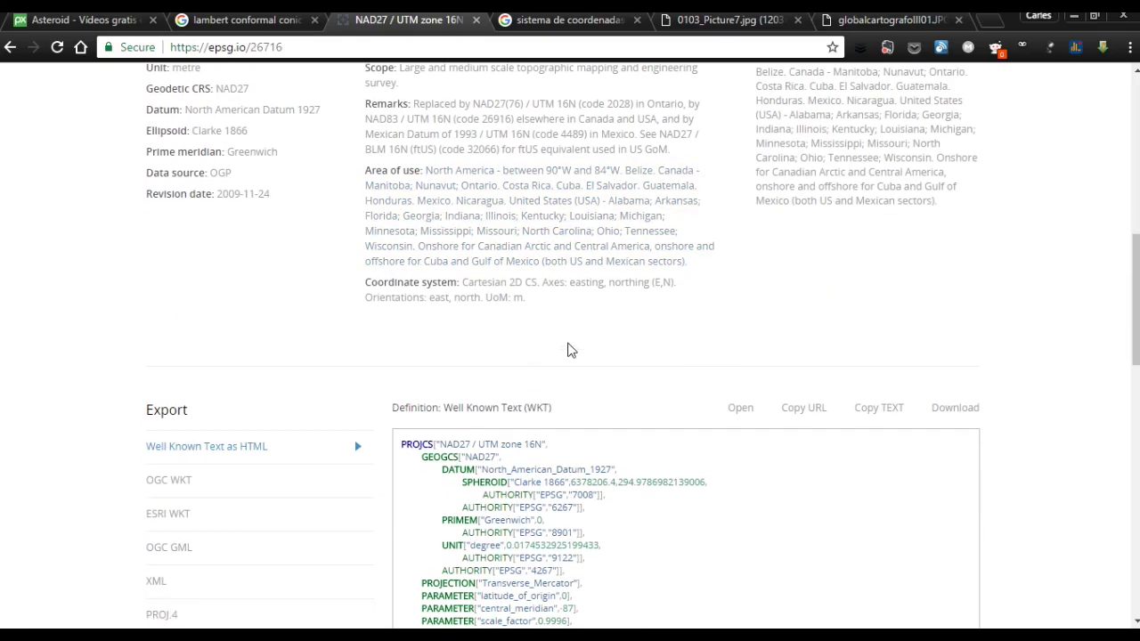
scroll(569, 351, "down", 1)
scroll(272, 430, "down", 2)
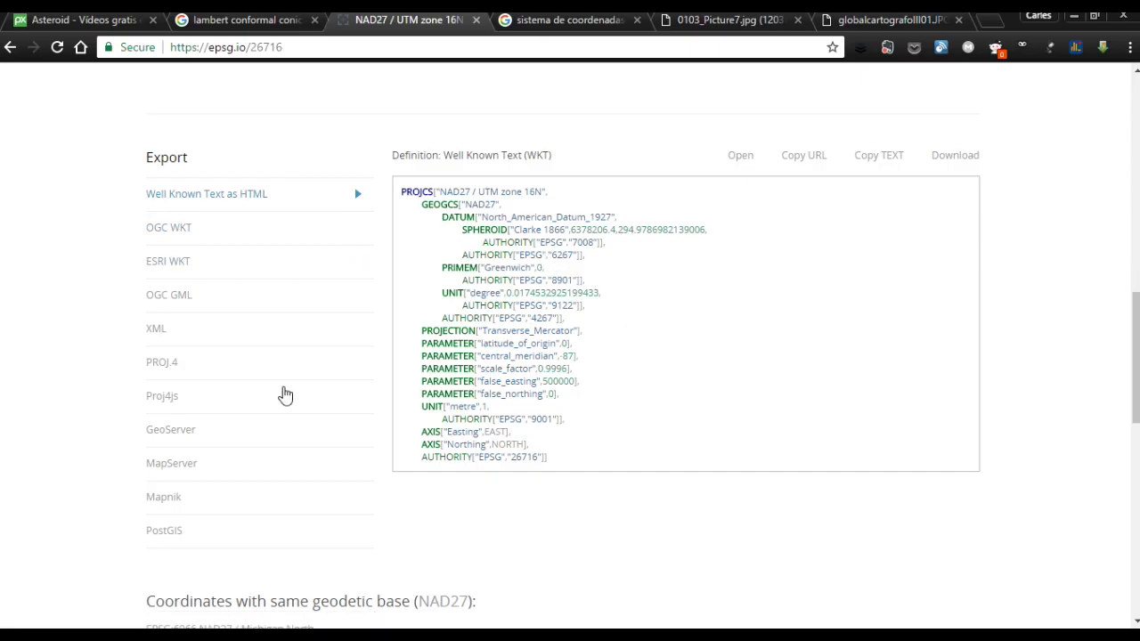
scroll(262, 392, "down", 1)
scroll(262, 392, "up", 3)
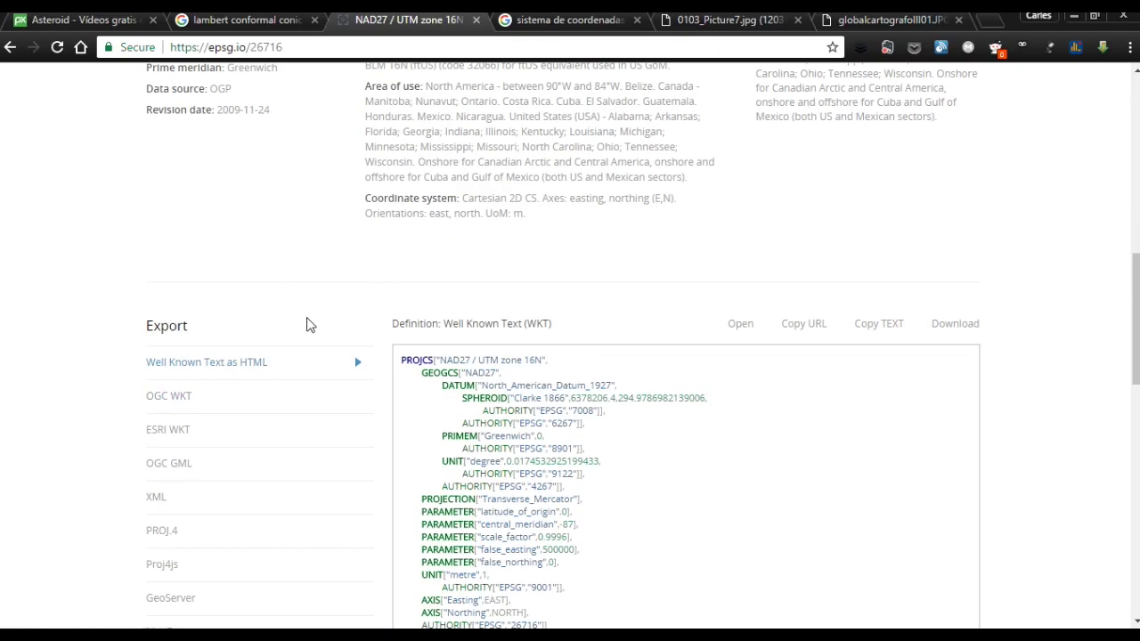
scroll(310, 325, "down", 3)
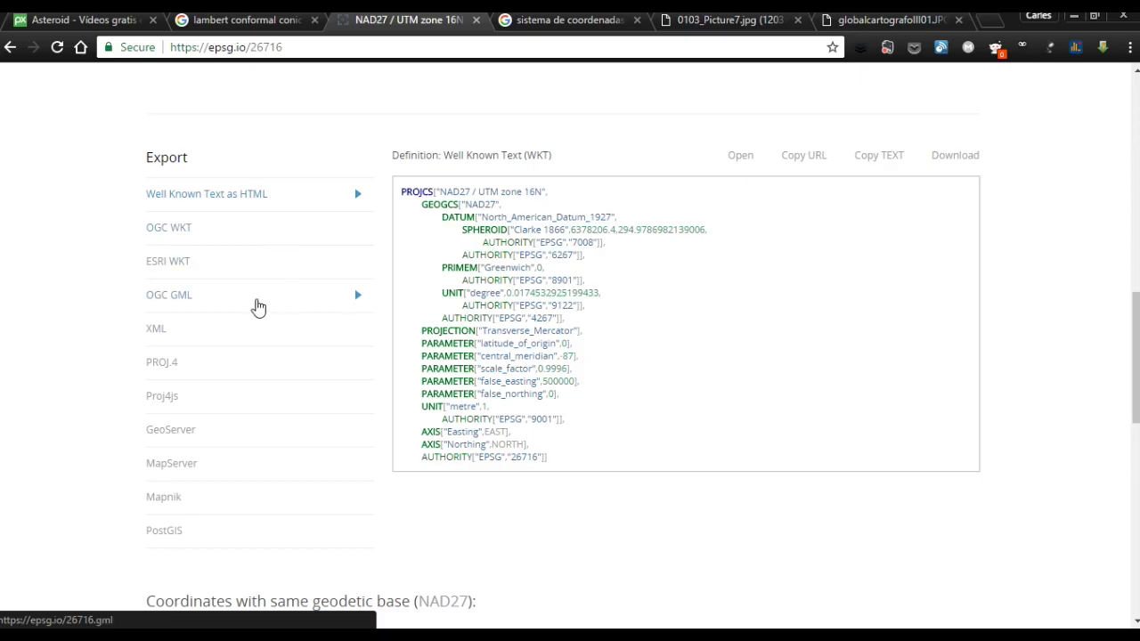
- Show the ESRI WKT definition, highlight its text, and switch back to the Well Known Text as HTML definition
left_click(166, 264)
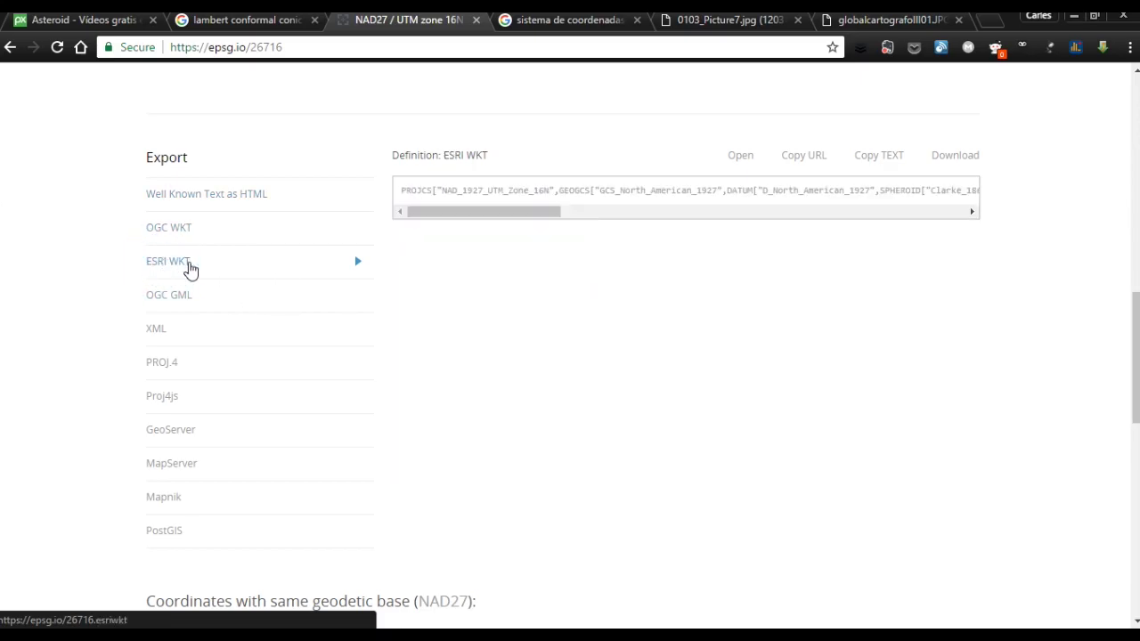
left_click_drag(399, 194, 965, 194)
left_click(178, 193)
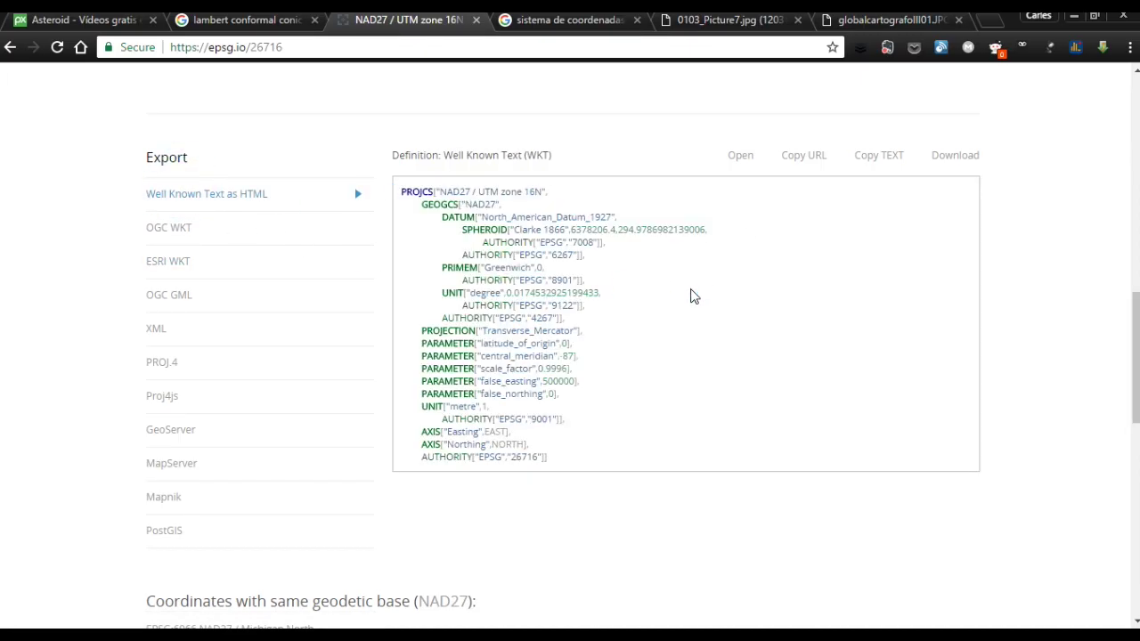
- Look over the NAD27 geographic system's page and return to the epsg.io home page
scroll(693, 296, "up", 1)
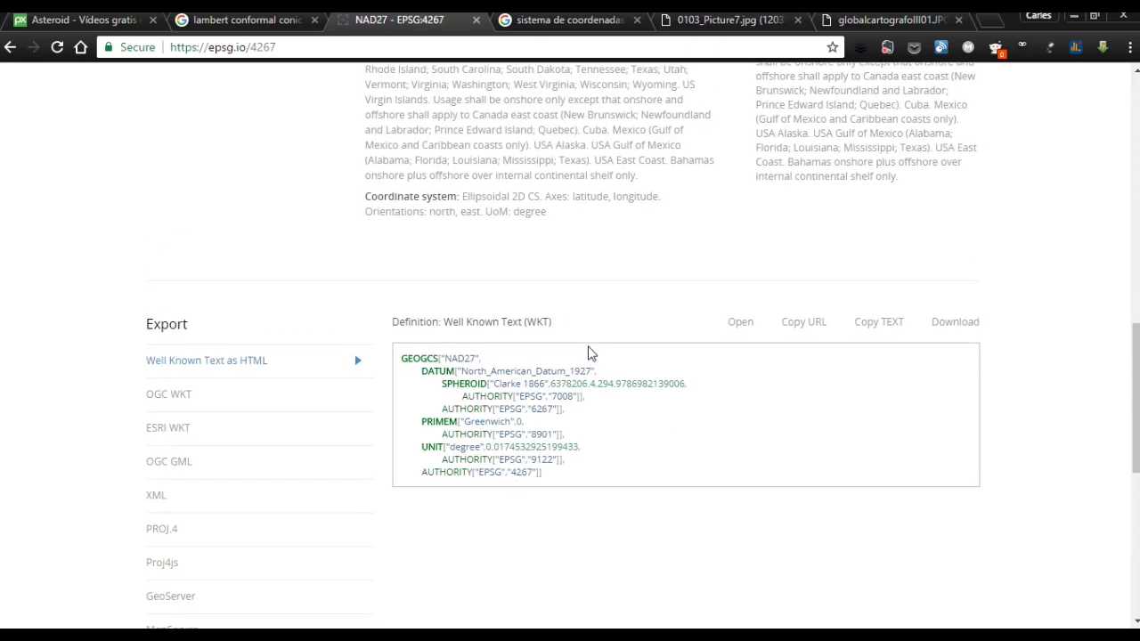
scroll(588, 353, "up", 10)
left_click(10, 47)
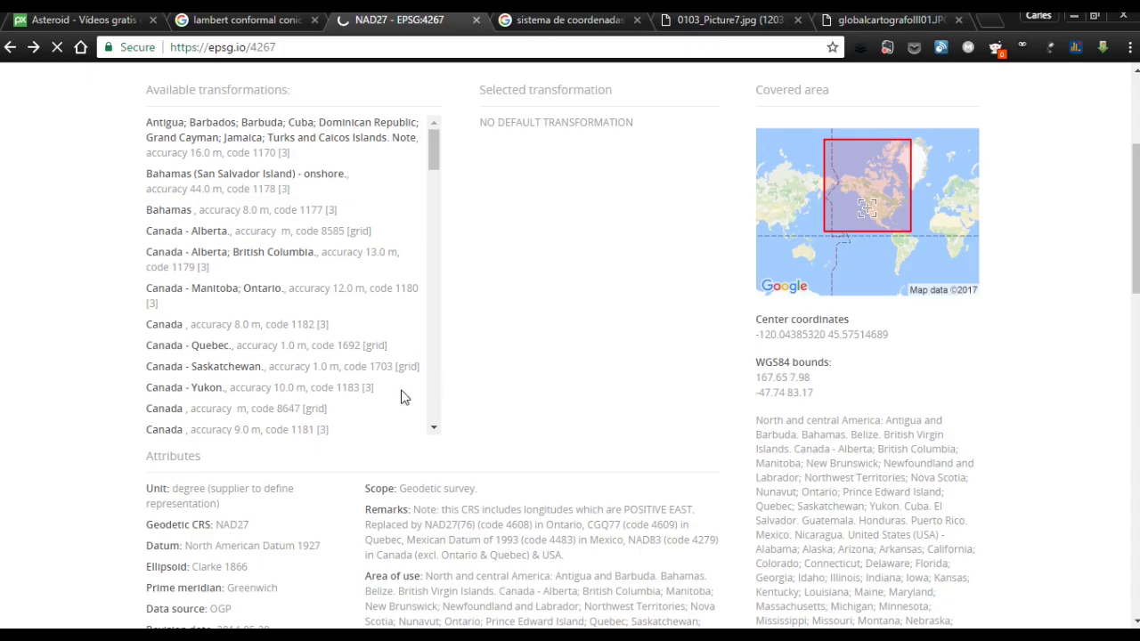
left_click(346, 333)
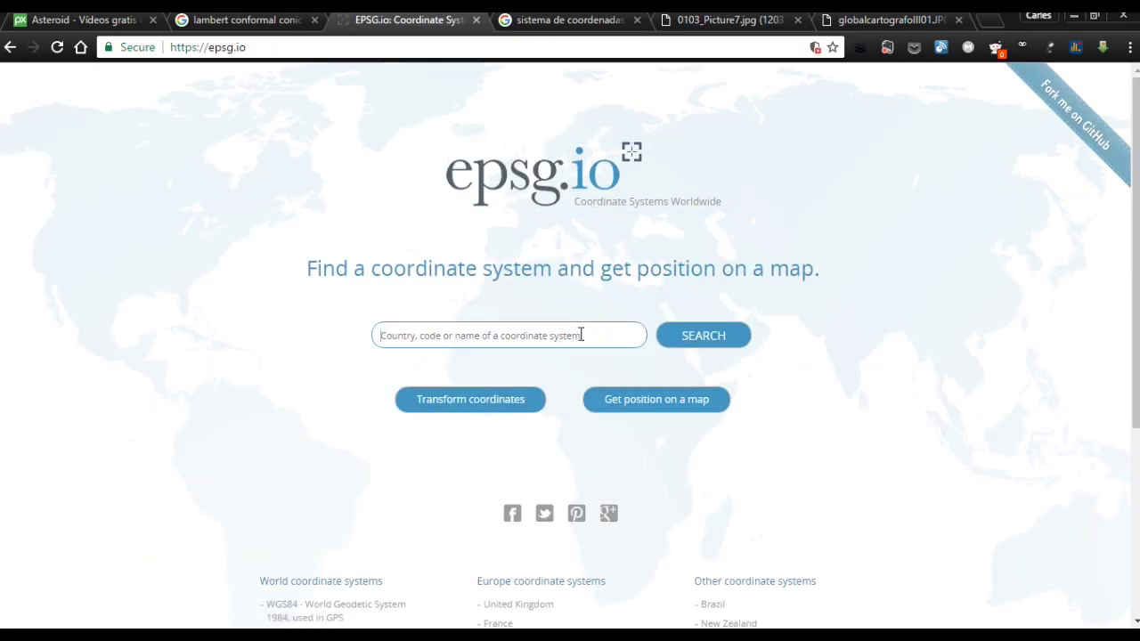
- Search for "Spain" and open the ETRS89 / UTM zone 30N (N-E) coordinate system from the results
type("Spain")
left_click(722, 334)
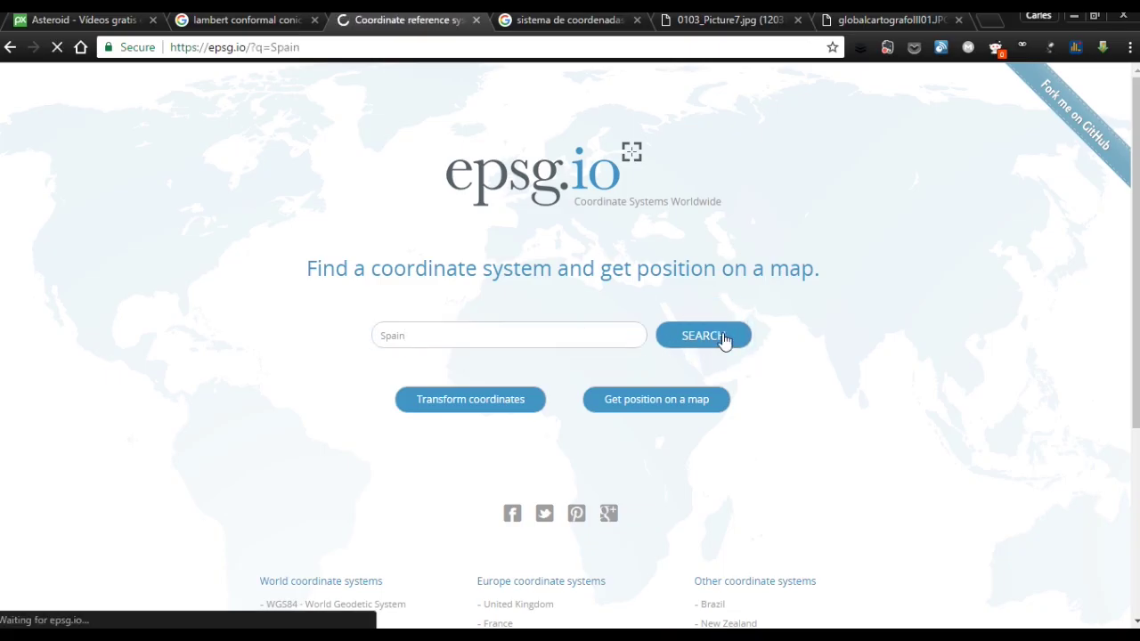
scroll(601, 283, "down", 10)
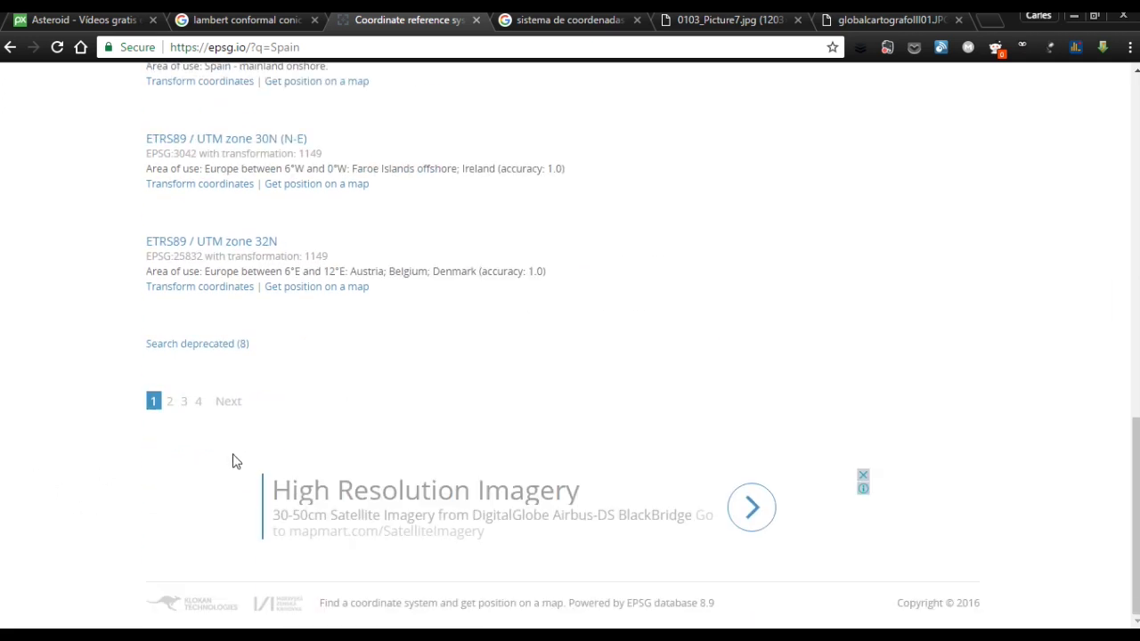
scroll(244, 377, "up", 1)
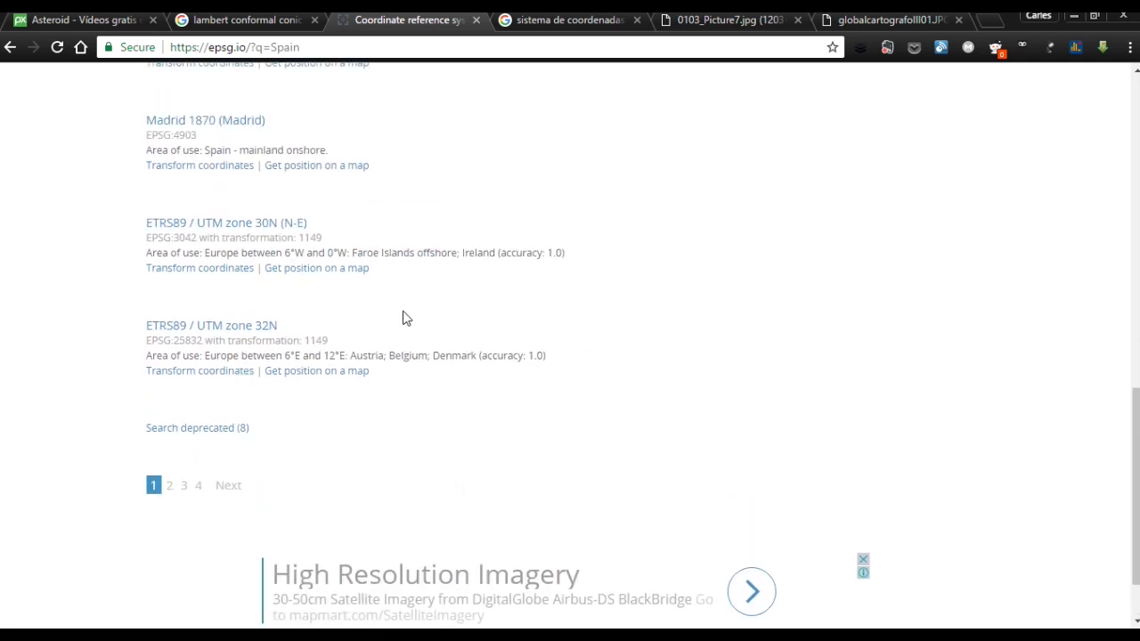
scroll(403, 318, "up", 2)
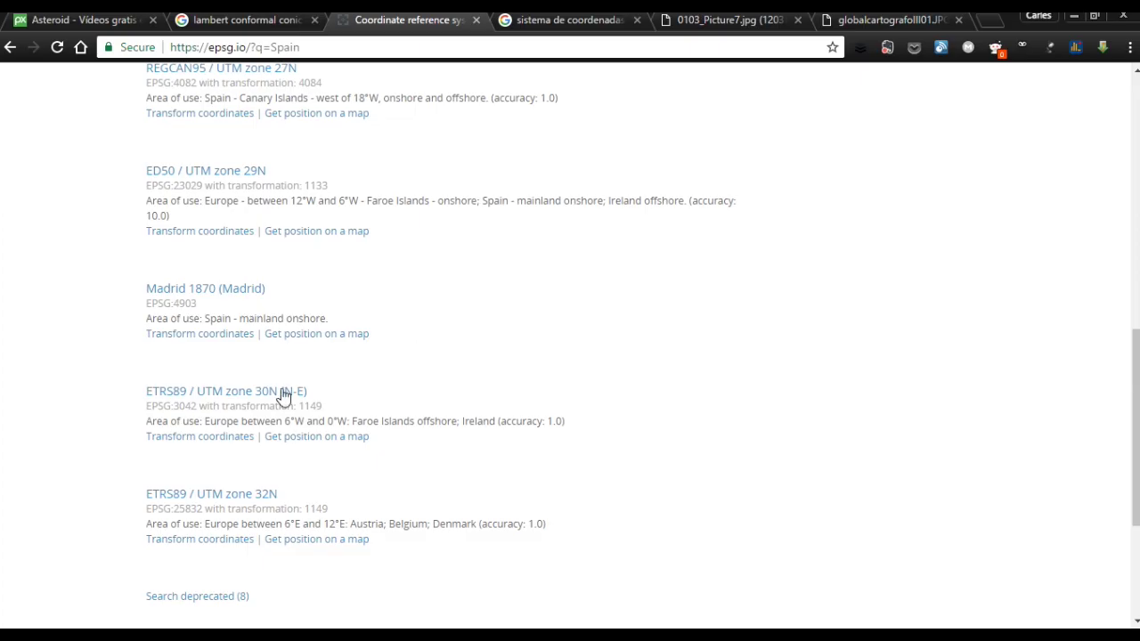
left_click(232, 390)
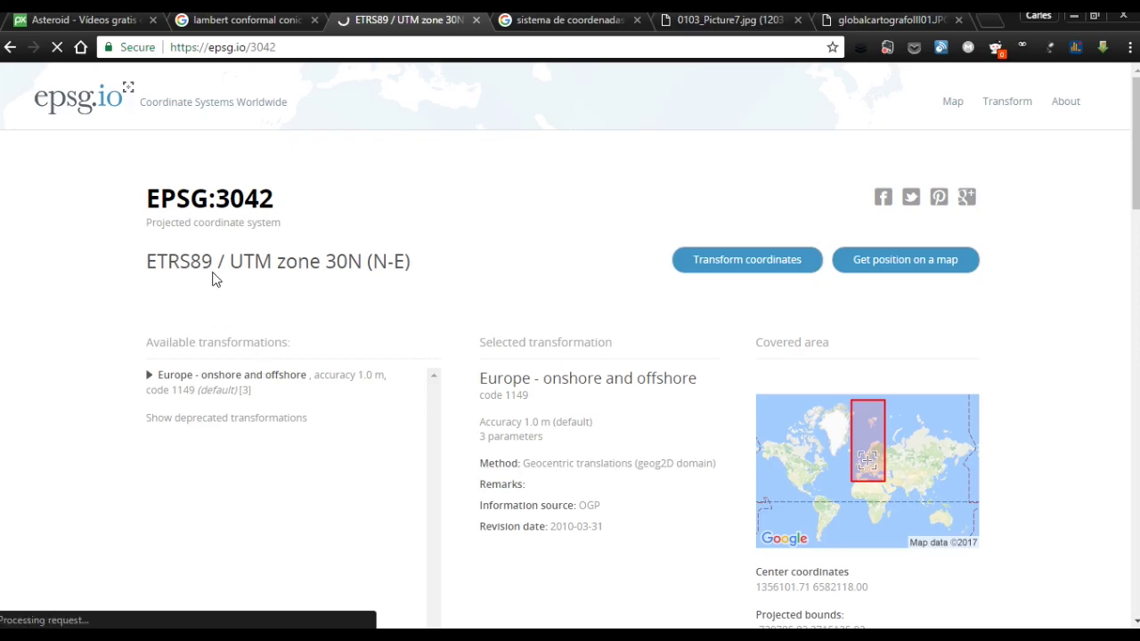
- Review the ETRS89 / UTM zone 30N (N-E) page, including its attributes and Well Known Text definition
scroll(289, 257, "down", 10)
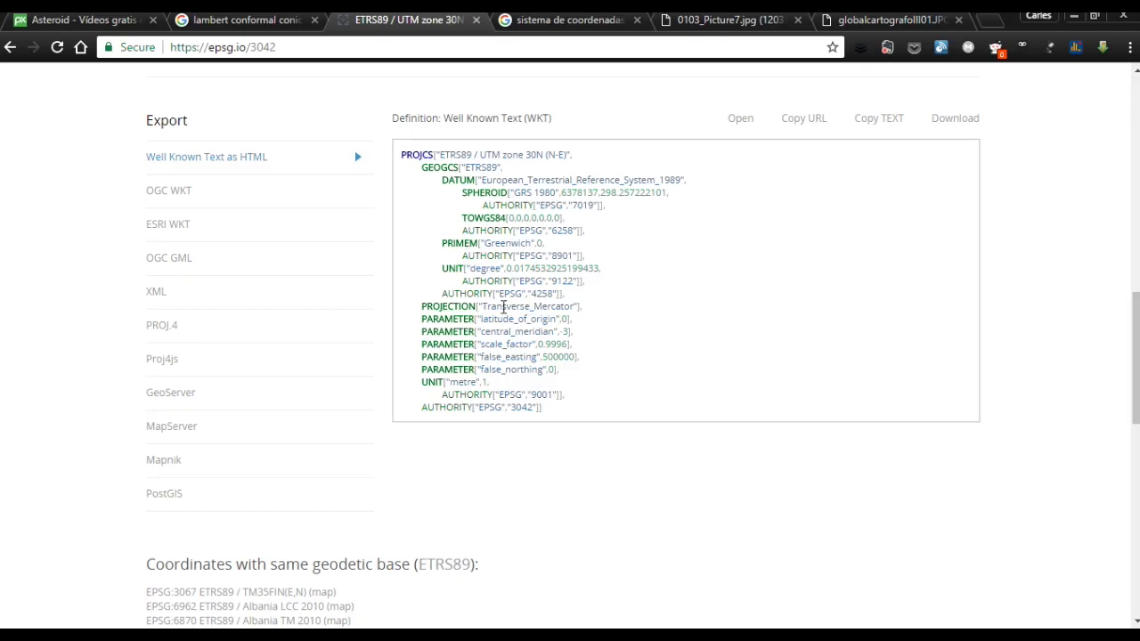
scroll(425, 420, "up", 15)
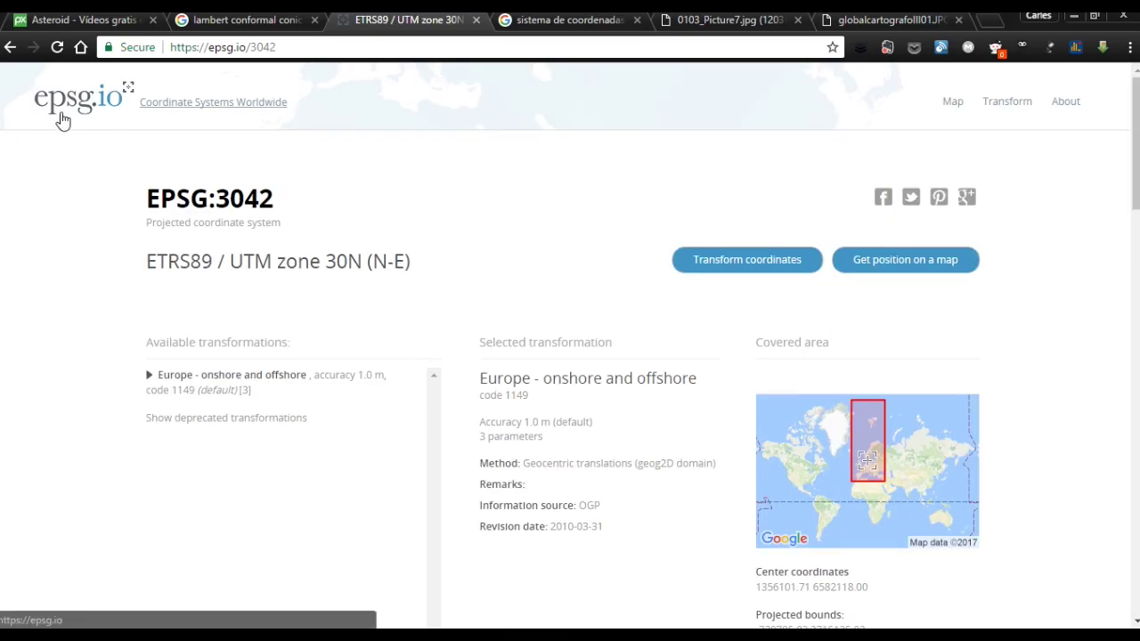
scroll(514, 368, "down", 6)
scroll(514, 367, "down", 4)
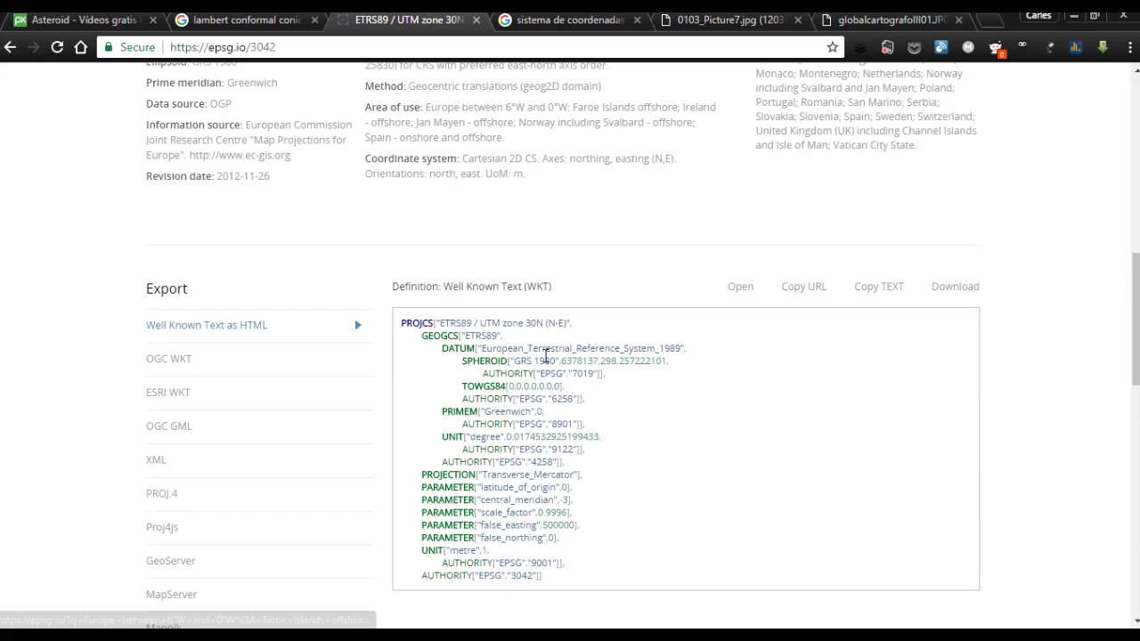
- Switch to ArcMap and start a new blank map without saving changes to the untitled one
key("alt+Tab")
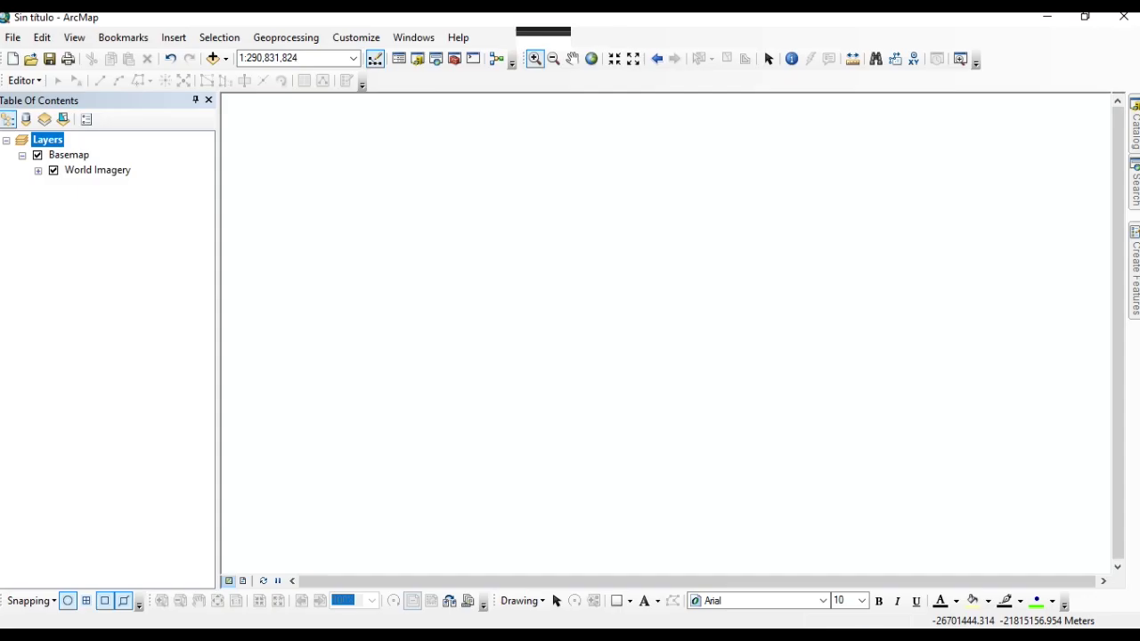
left_click(13, 60)
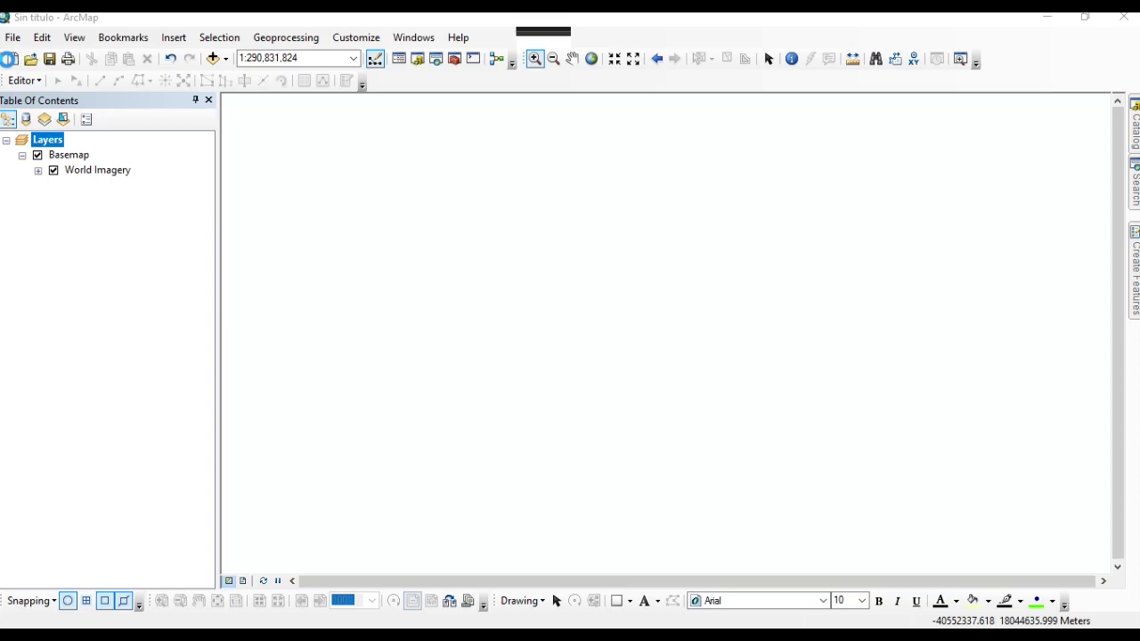
left_click(718, 471)
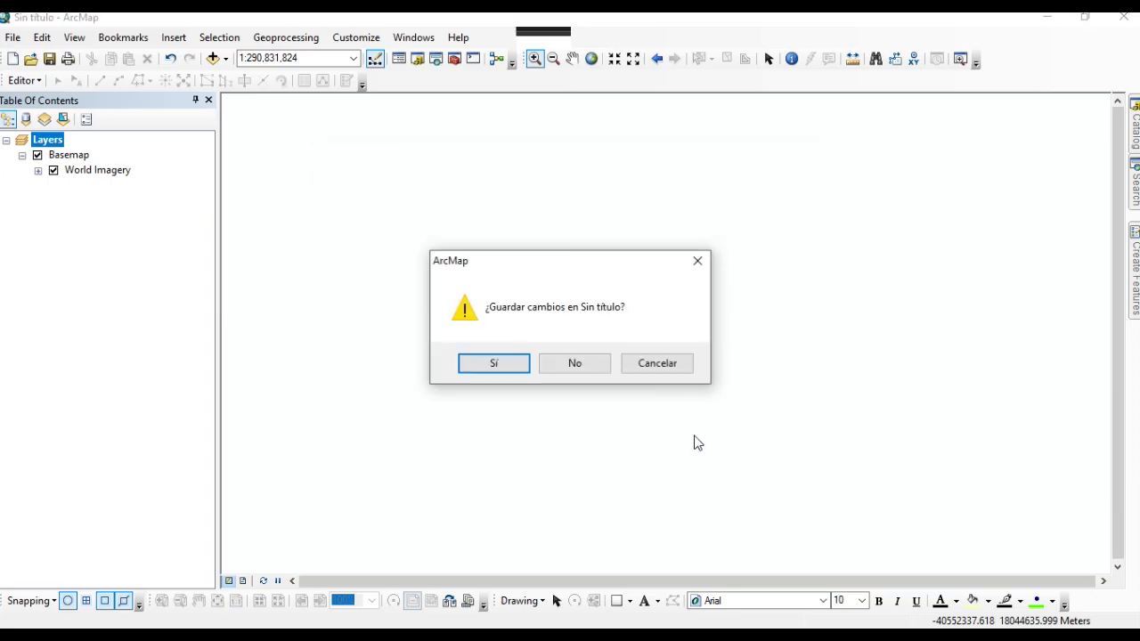
left_click(588, 365)
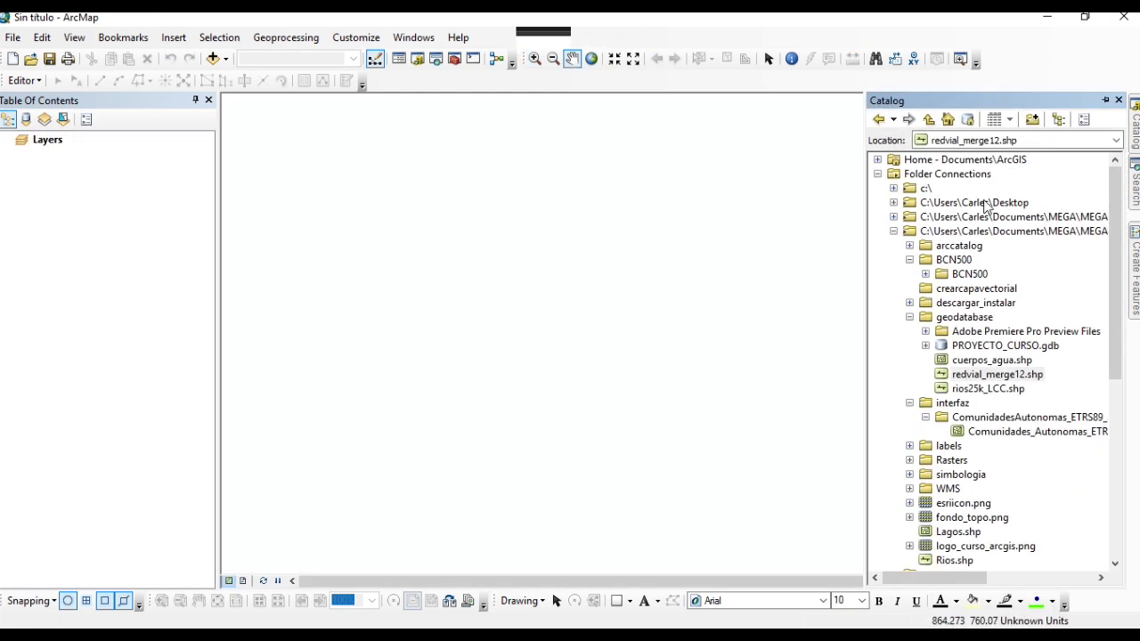
- Add the Comunidades_Autonomas_ETRS89_30N shapefile from the interfaz folder to the map and auto-hide the Catalog
left_click(909, 317)
left_click_drag(1024, 360, 98, 182)
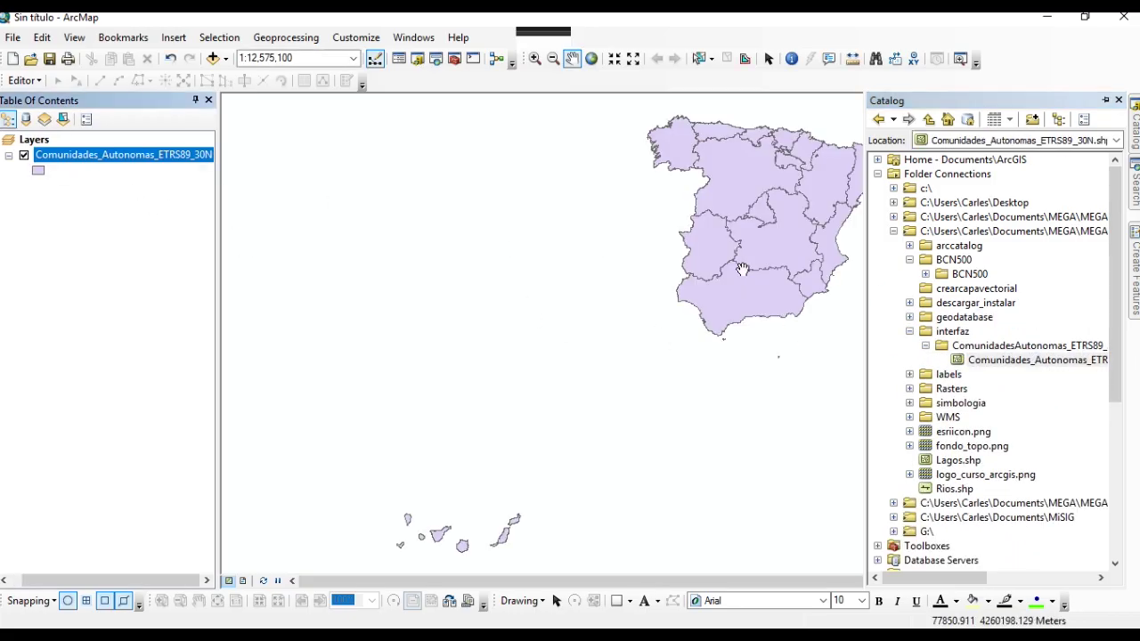
left_click(1106, 101)
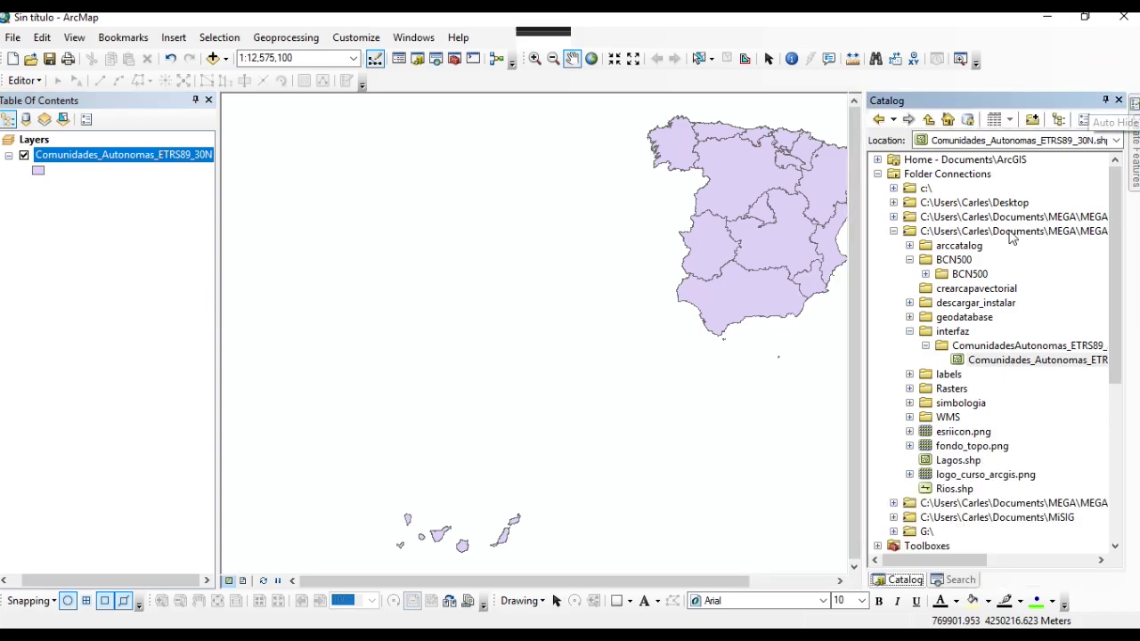
left_click(1105, 101)
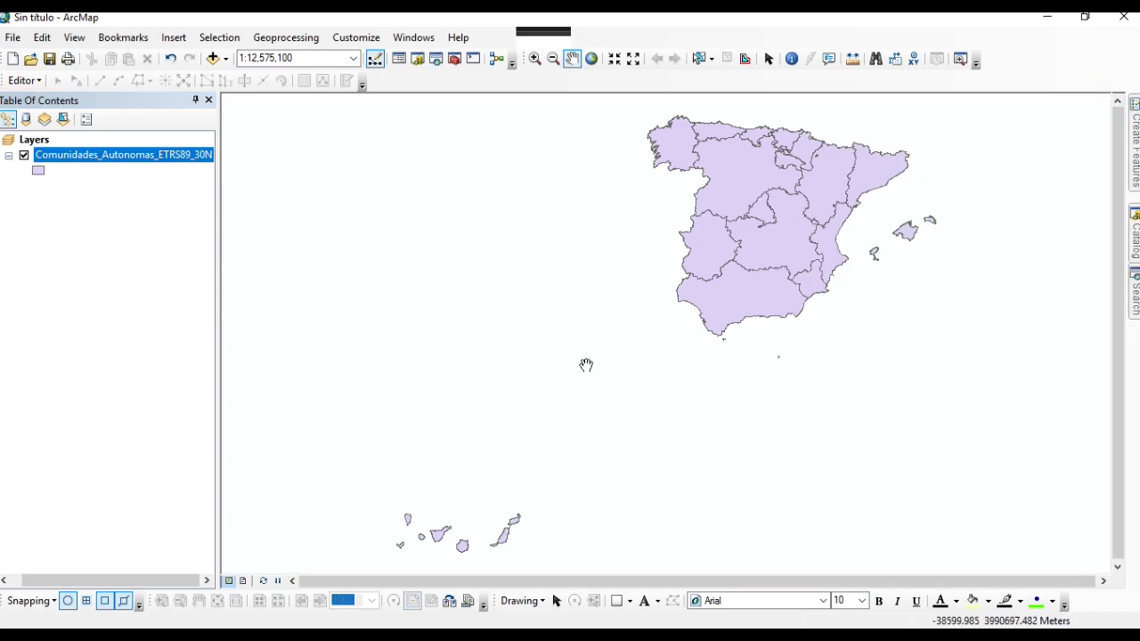
- Open the Comunidades_Autonomas_ETRS89_30N layer's properties and examine the projected coordinate system details of its data source
right_click(76, 160)
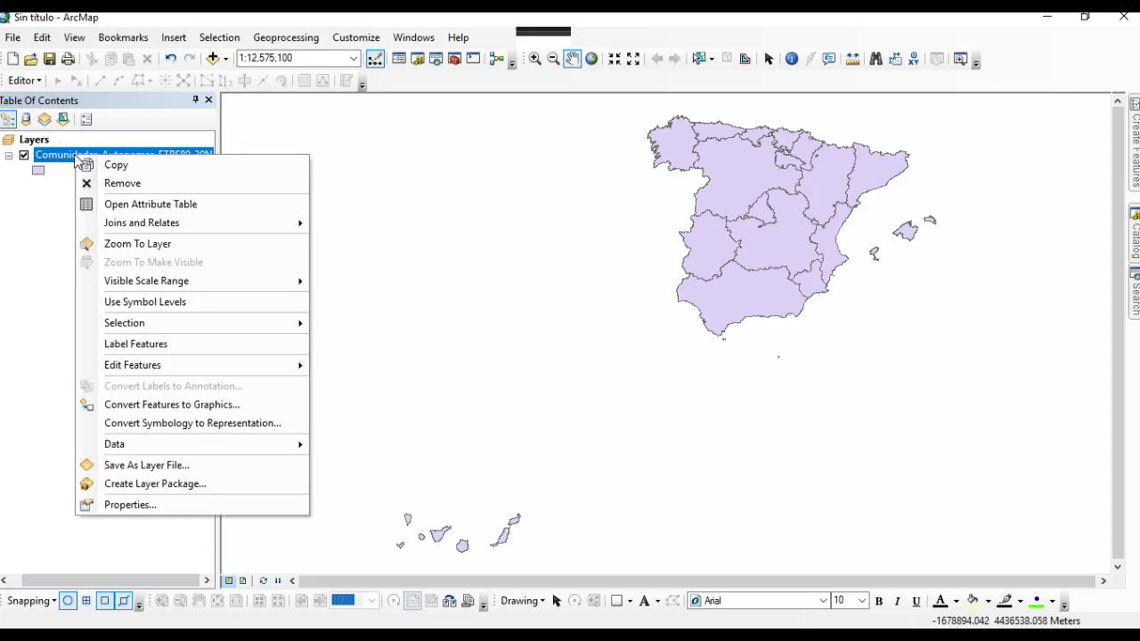
left_click(129, 504)
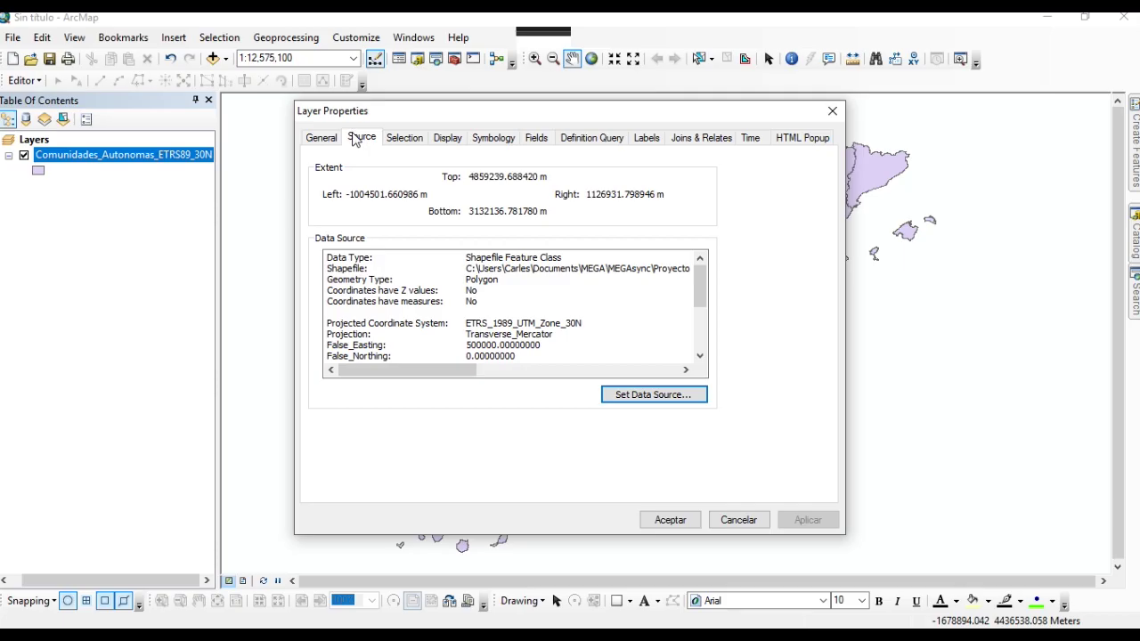
left_click(361, 141)
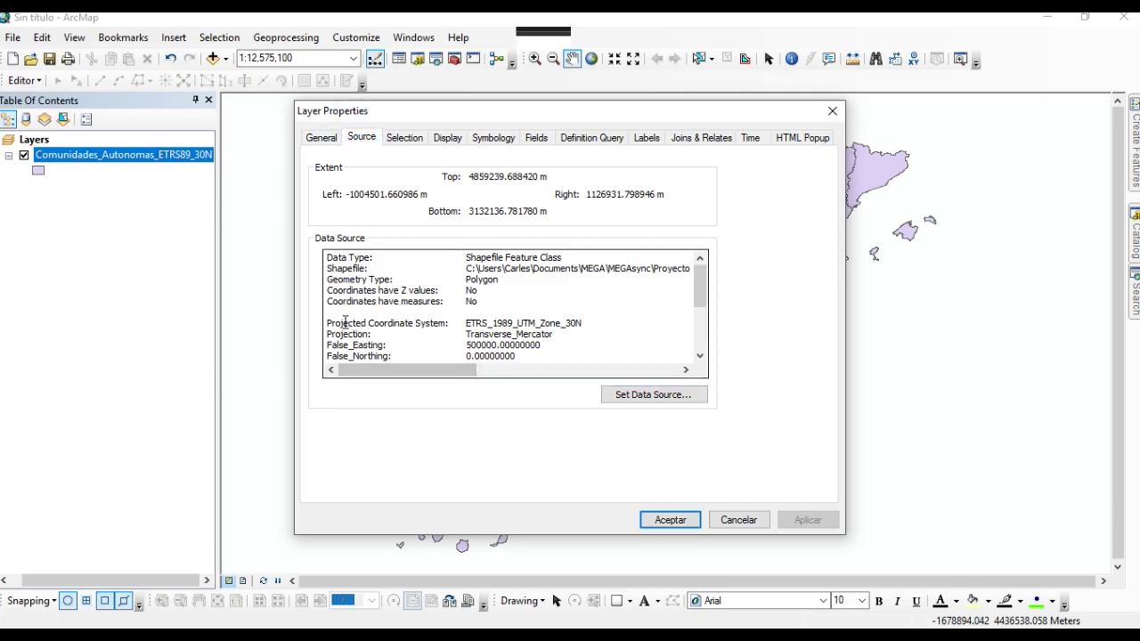
scroll(391, 310, "down", 3)
scroll(383, 314, "up", 4)
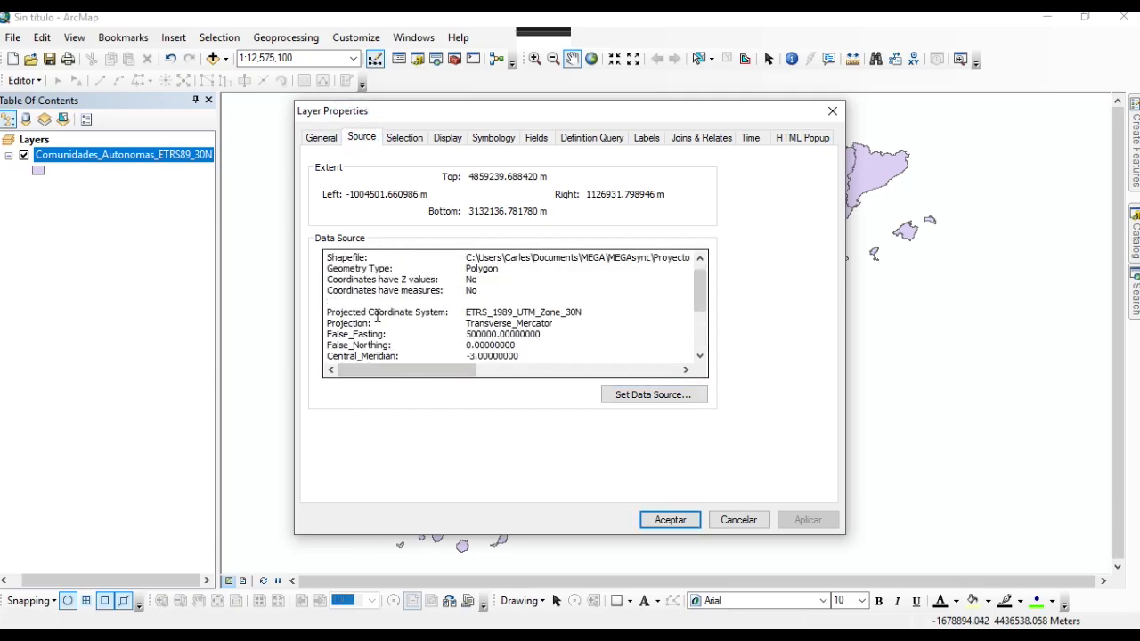
- Compare the projected coordinate system name in the layer's data source with the ETRS89 / UTM zone 30N (N-E) page on epsg.io
left_click_drag(331, 311, 572, 309)
left_click(488, 310)
left_click(470, 310)
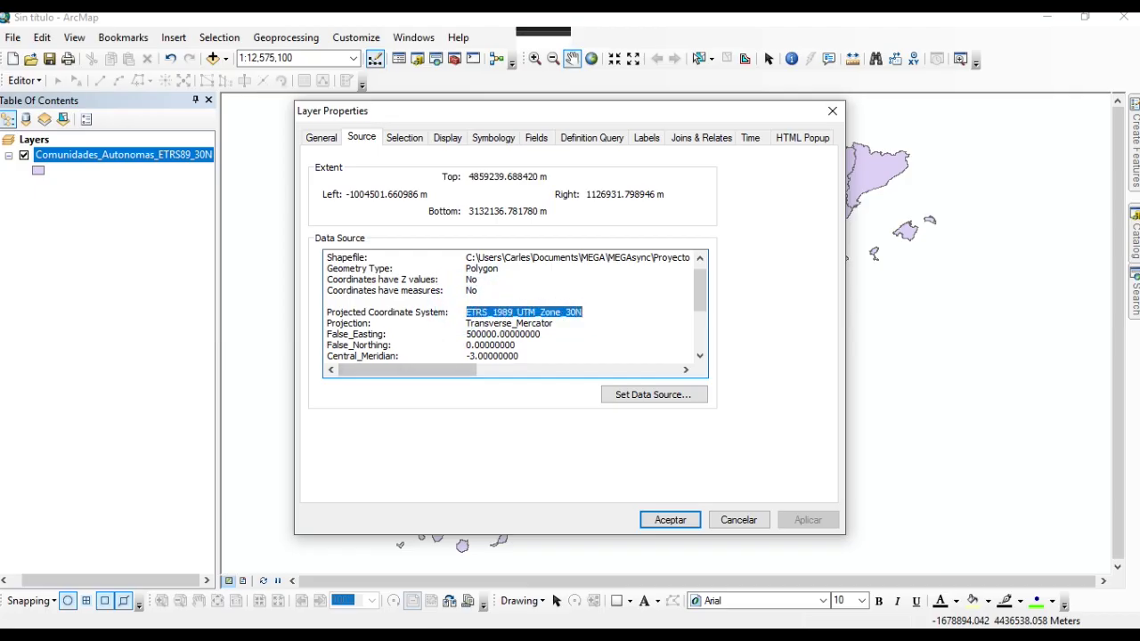
key("alt+Tab")
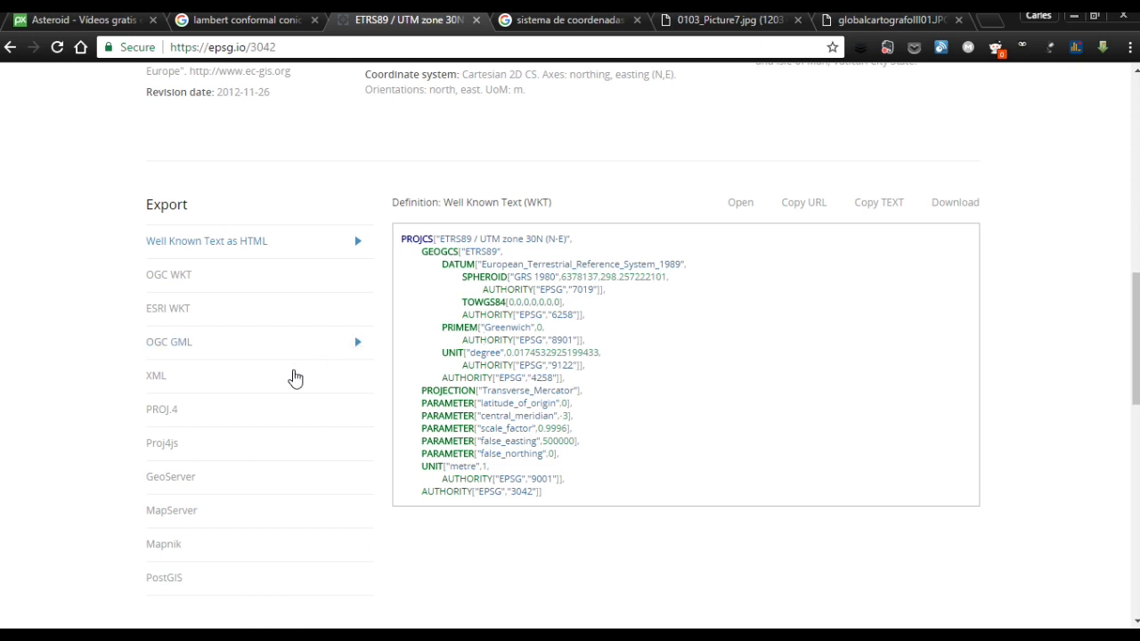
scroll(293, 374, "up", 10)
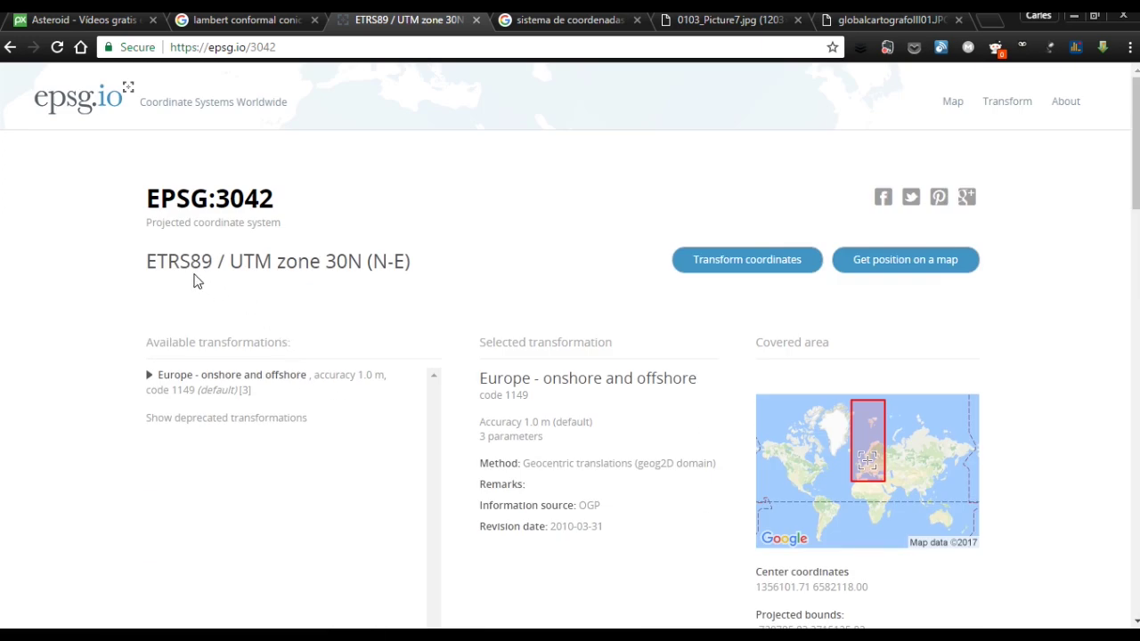
scroll(211, 287, "down", 2)
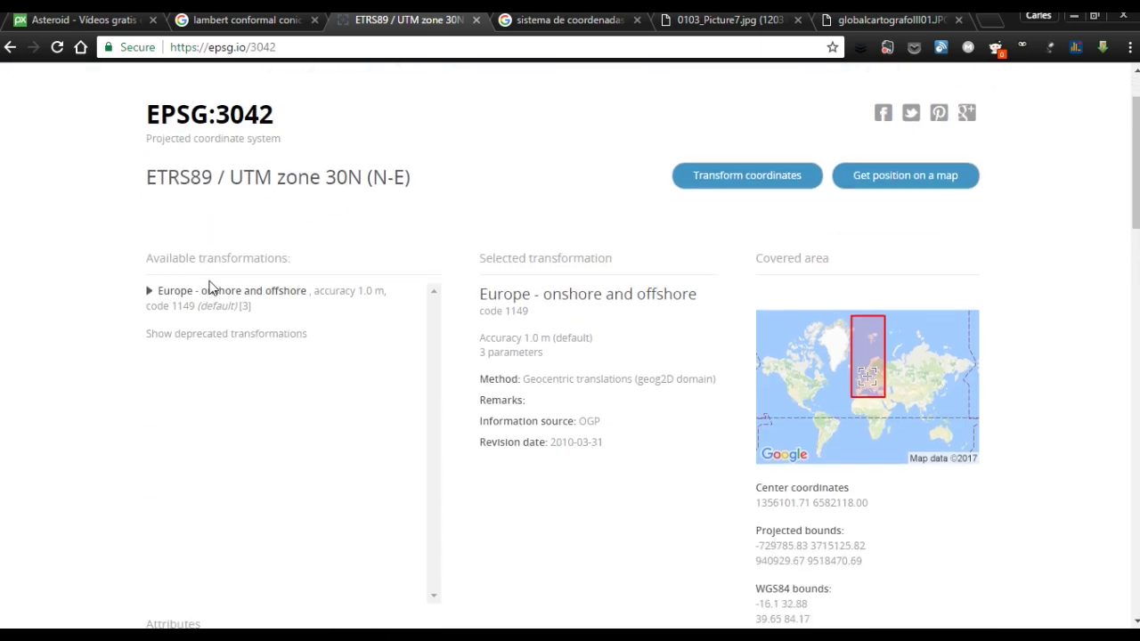
key("alt+Tab")
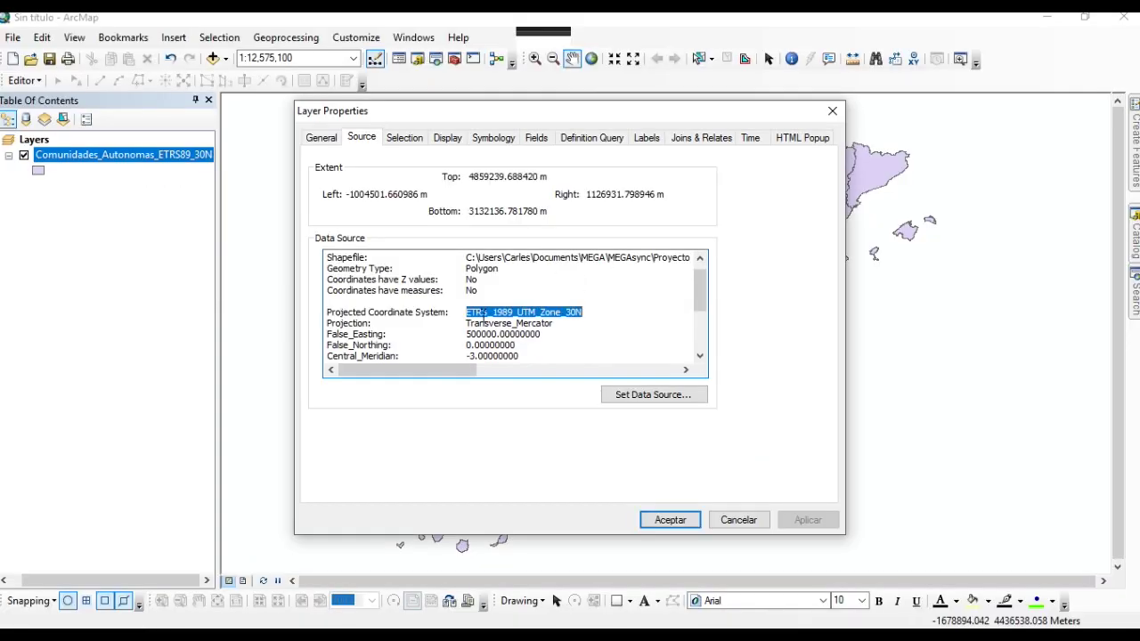
key("alt+Tab")
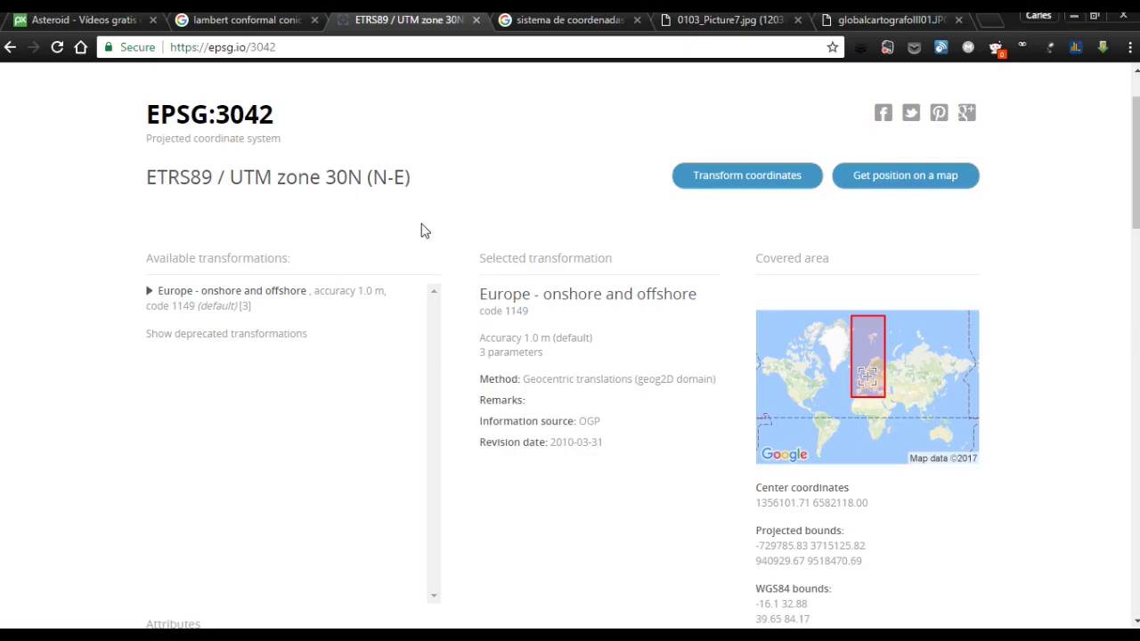
scroll(361, 178, "down", 10)
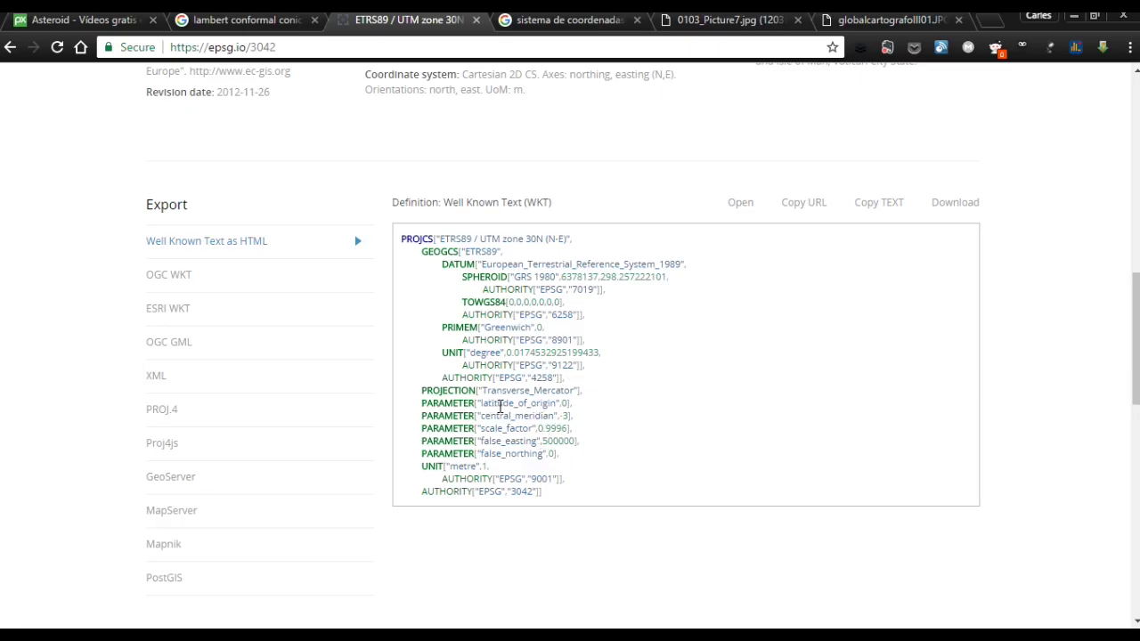
- Compare the layer's latitude of origin and central meridian with the epsg.io Well Known Text, and close the layer properties
key("alt+Tab")
scroll(463, 342, "down", 2)
double_click(398, 312)
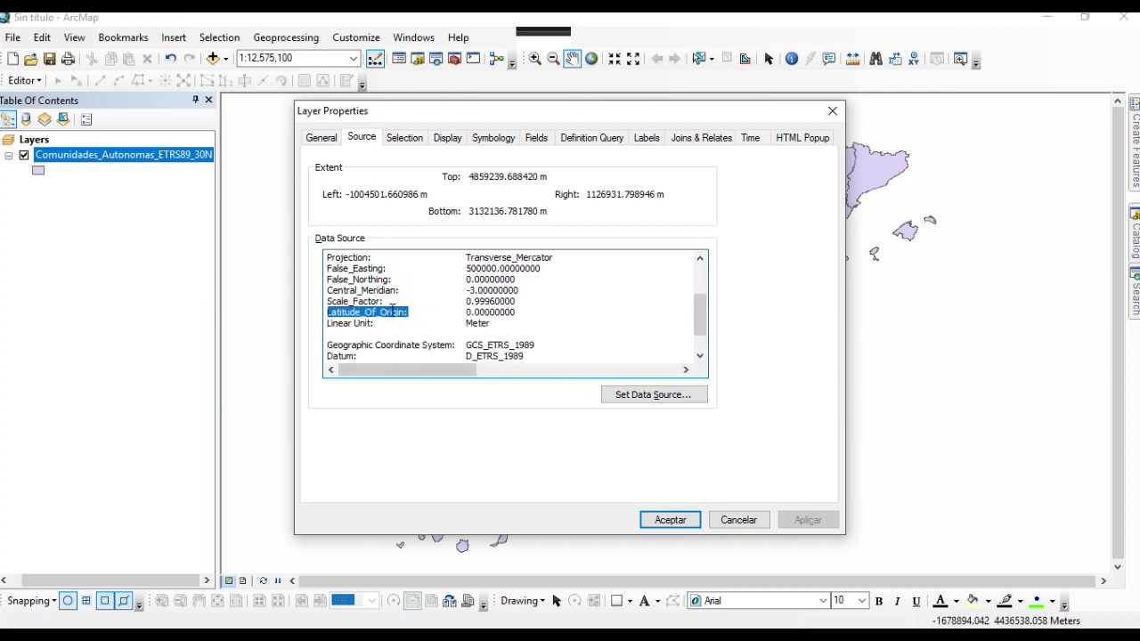
left_click_drag(403, 291, 331, 292)
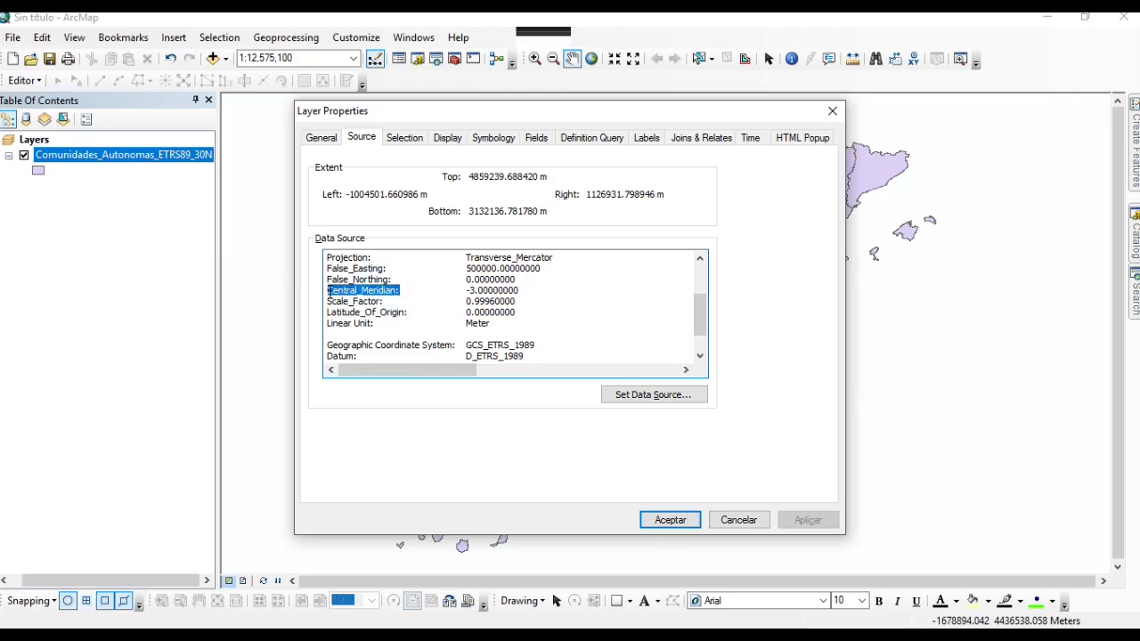
key("alt+Tab")
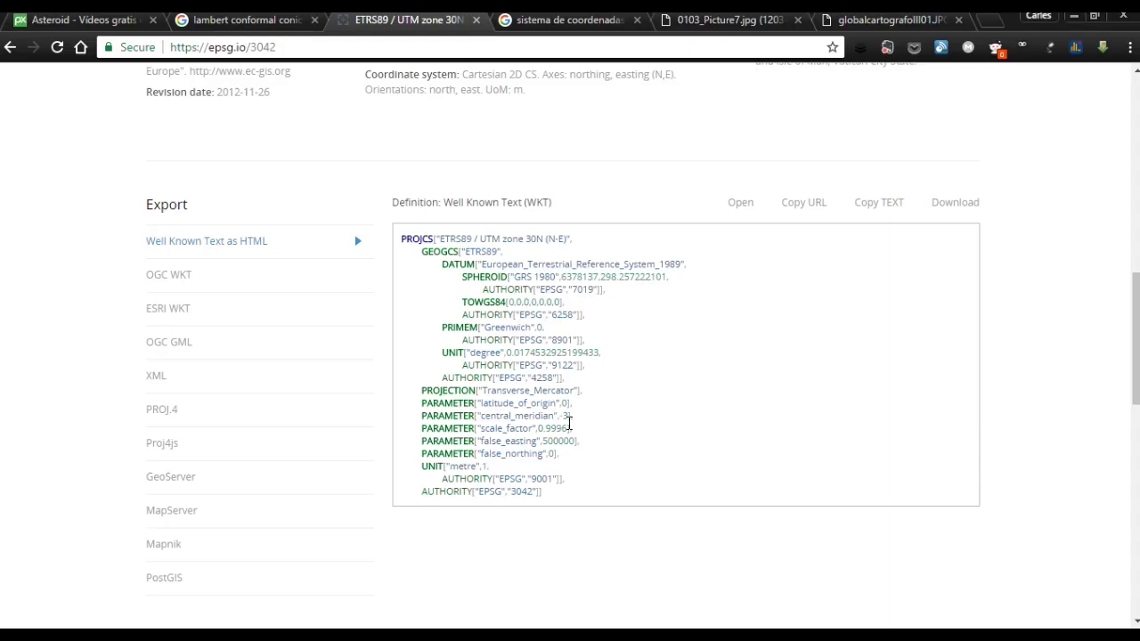
left_click_drag(567, 414, 492, 413)
left_click(654, 390)
key("alt+Tab")
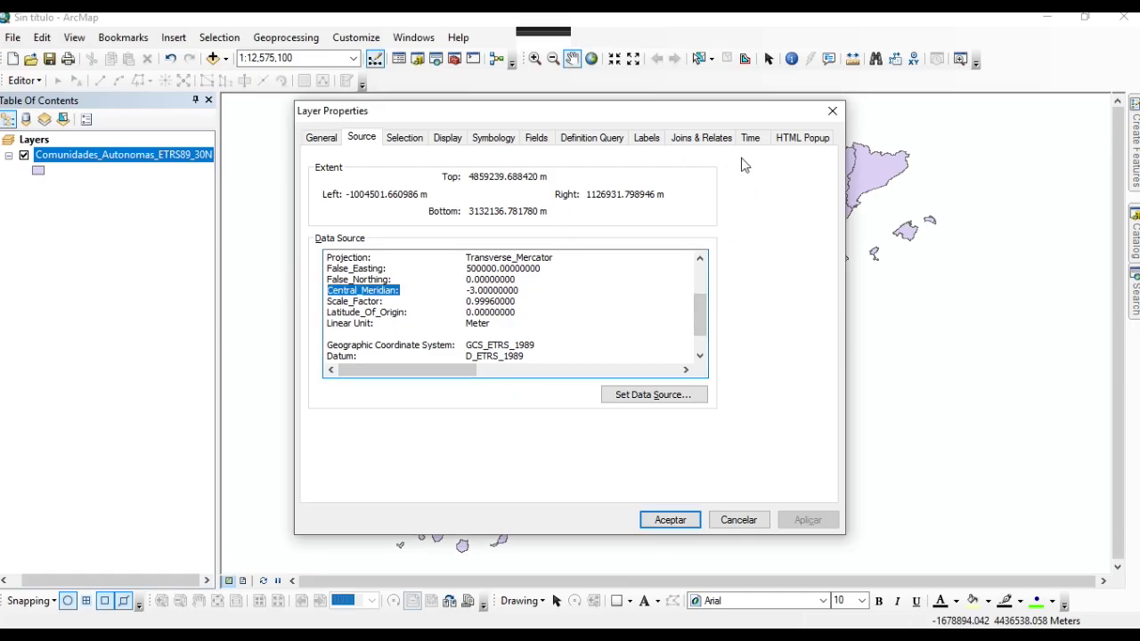
left_click(833, 110)
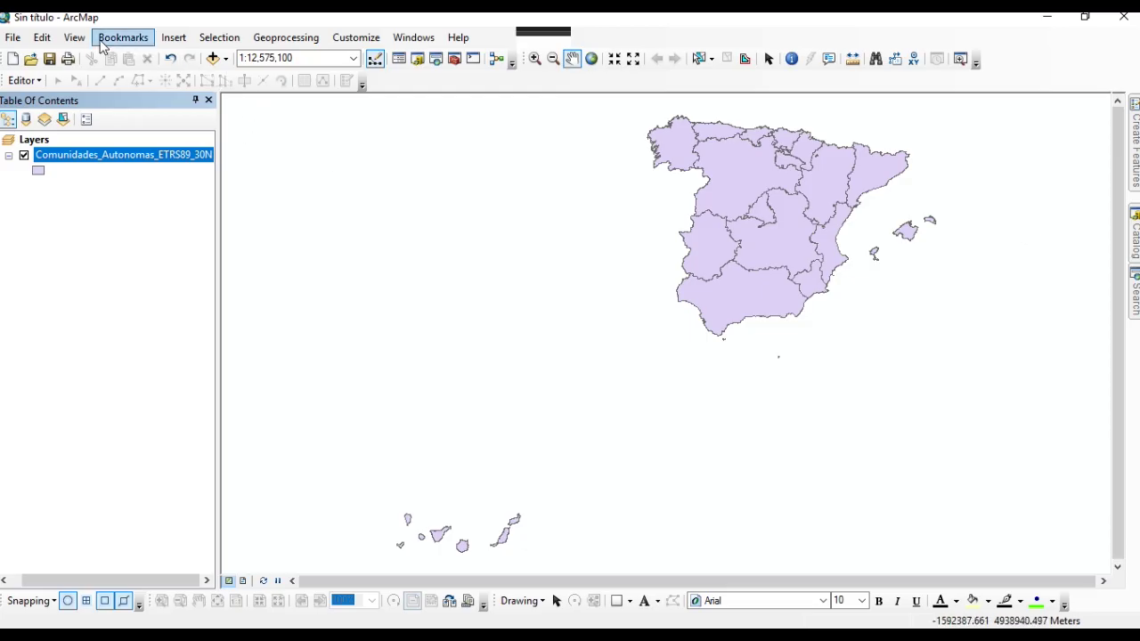
- Open the data frame properties, examine the current coordinate system and its WKID, and close the dialog
left_click(75, 39)
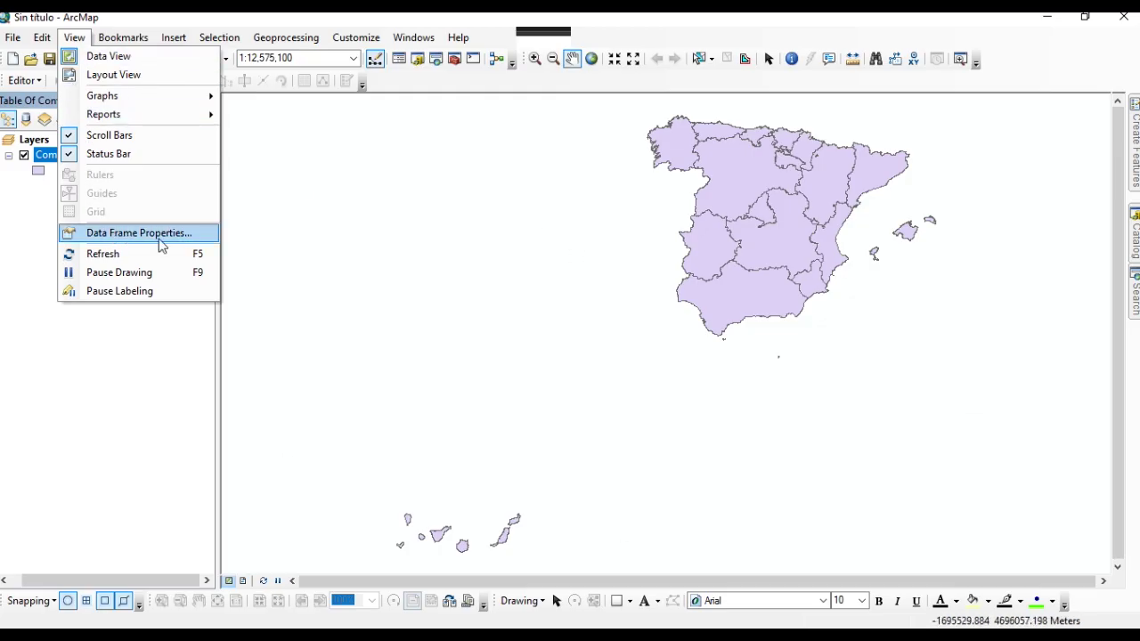
left_click(75, 37)
left_click(78, 39)
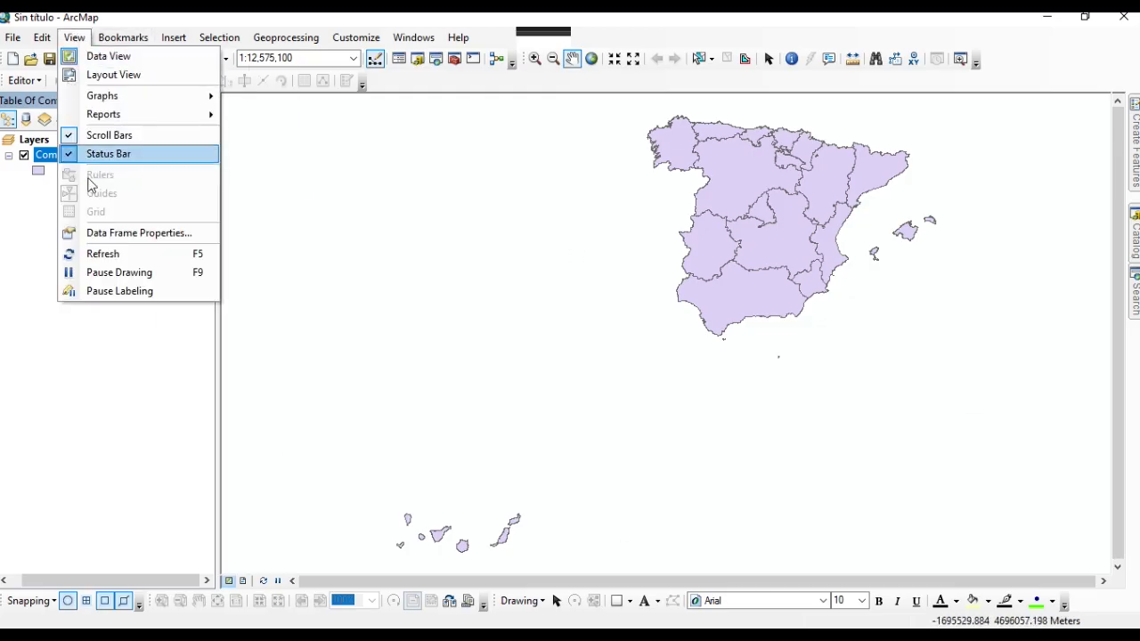
left_click(156, 232)
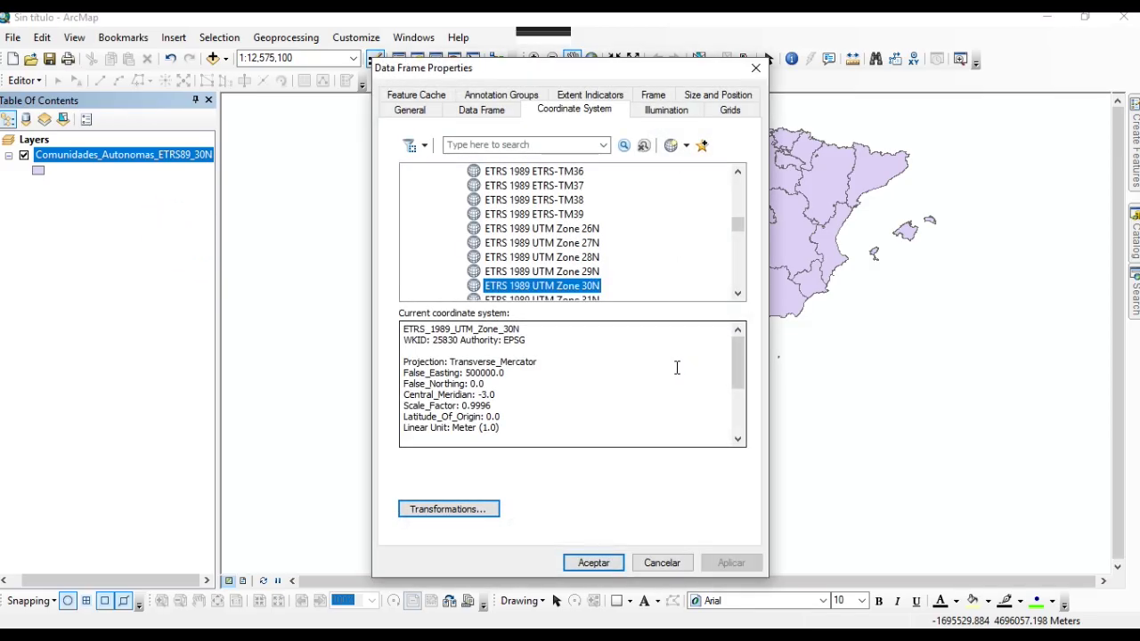
left_click(587, 117)
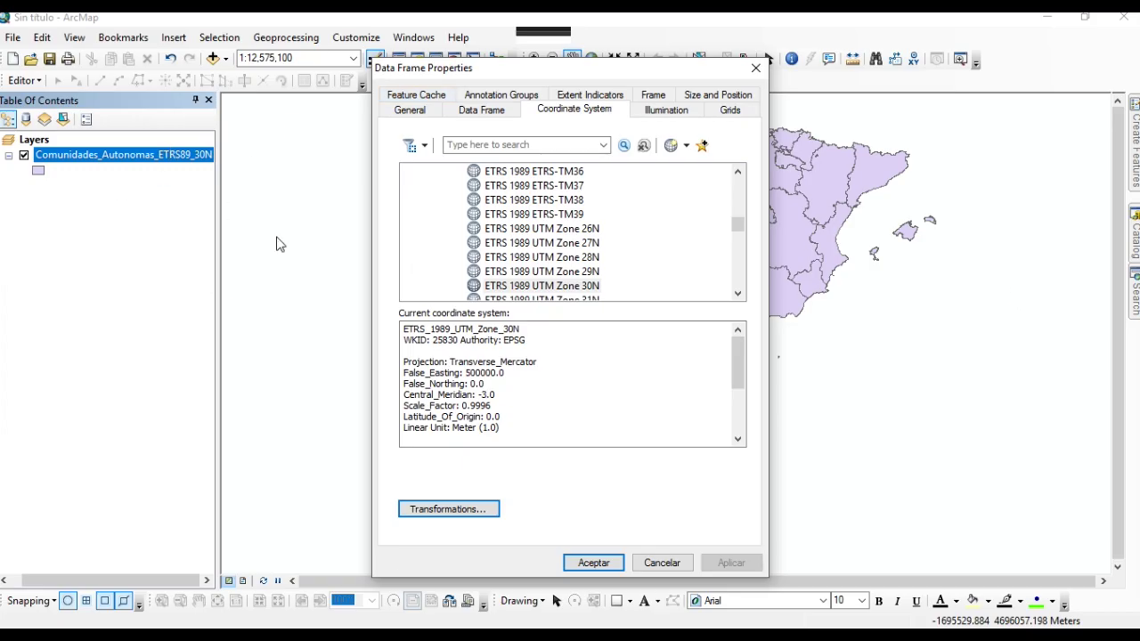
left_click_drag(552, 68, 516, 74)
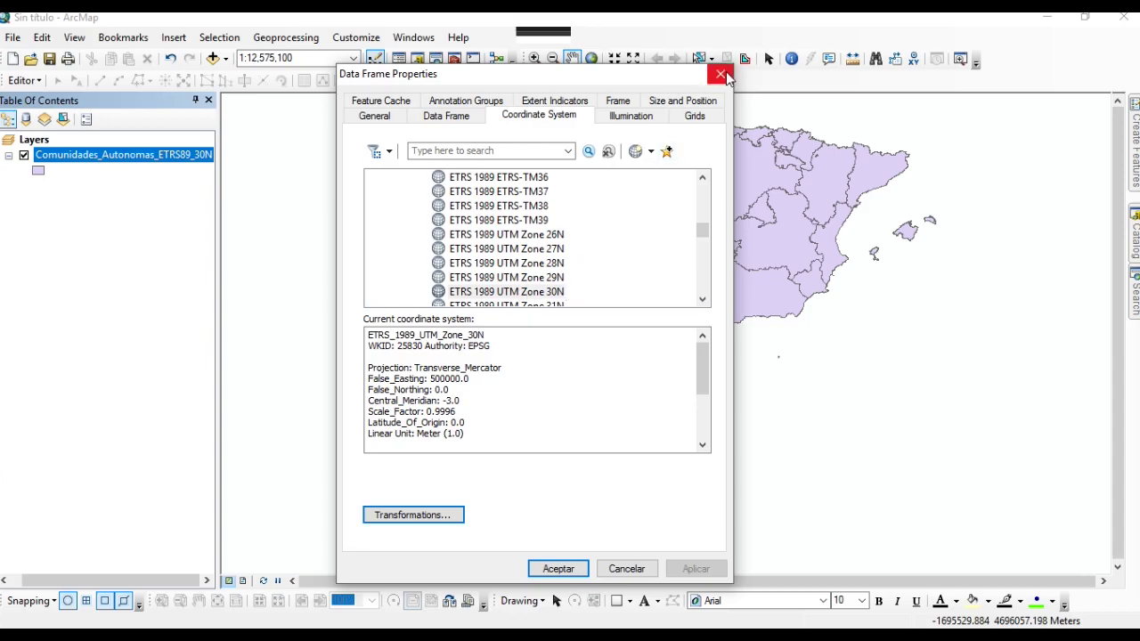
left_click(723, 74)
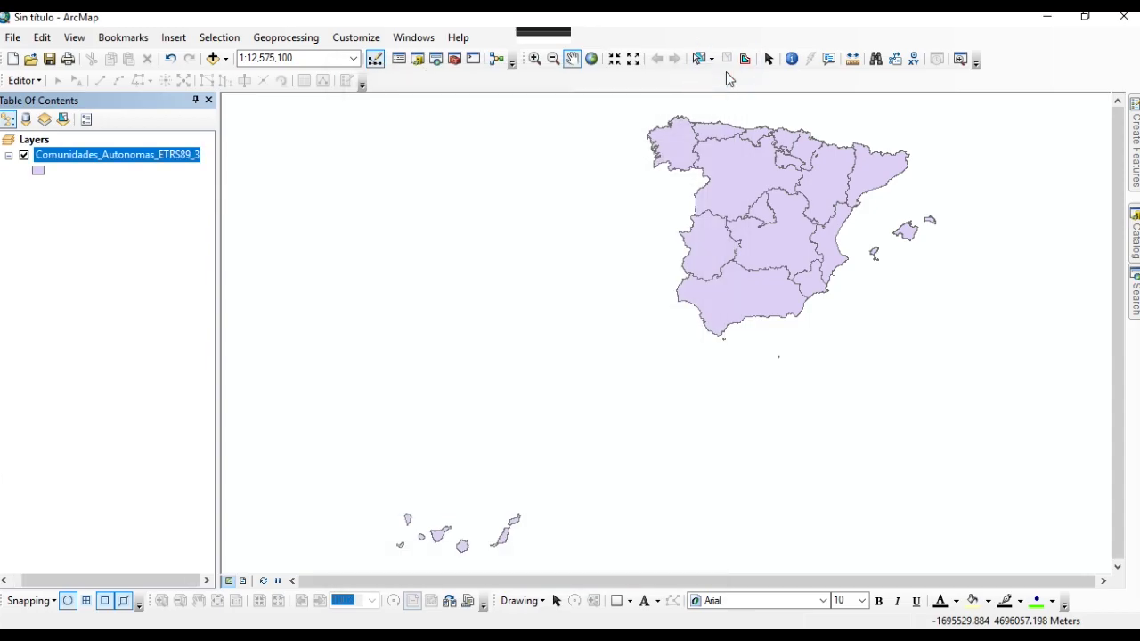
- Add the rios25k_LCC shapefile from the geodatabase folder below the existing layer, closing the geographic coordinate systems warning without setting a transformation
left_click(1135, 235)
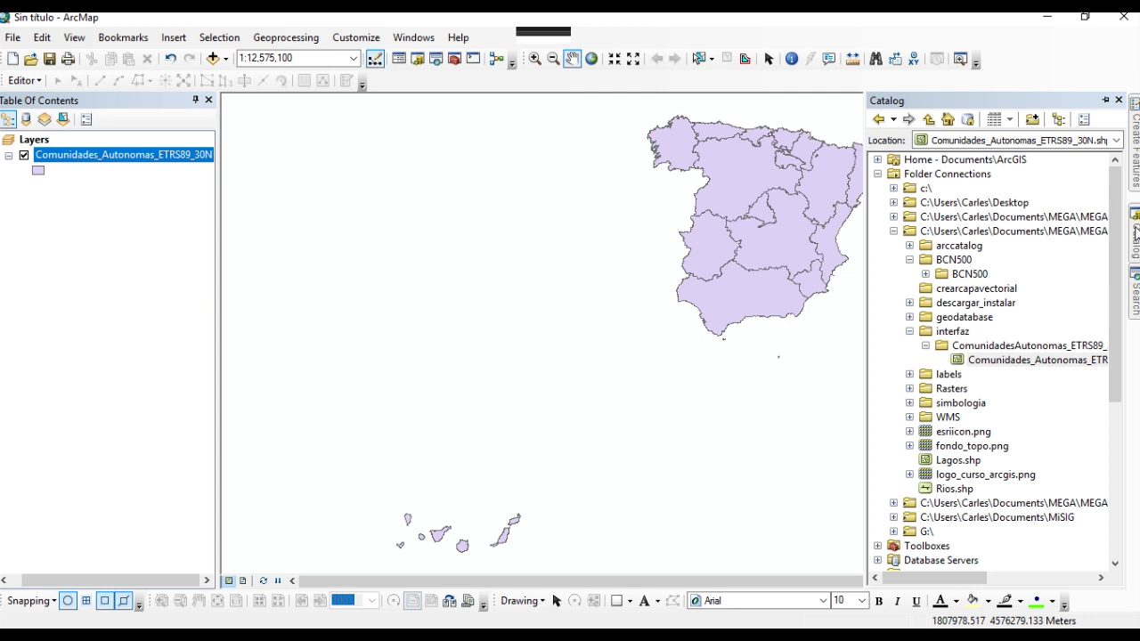
left_click(1135, 234)
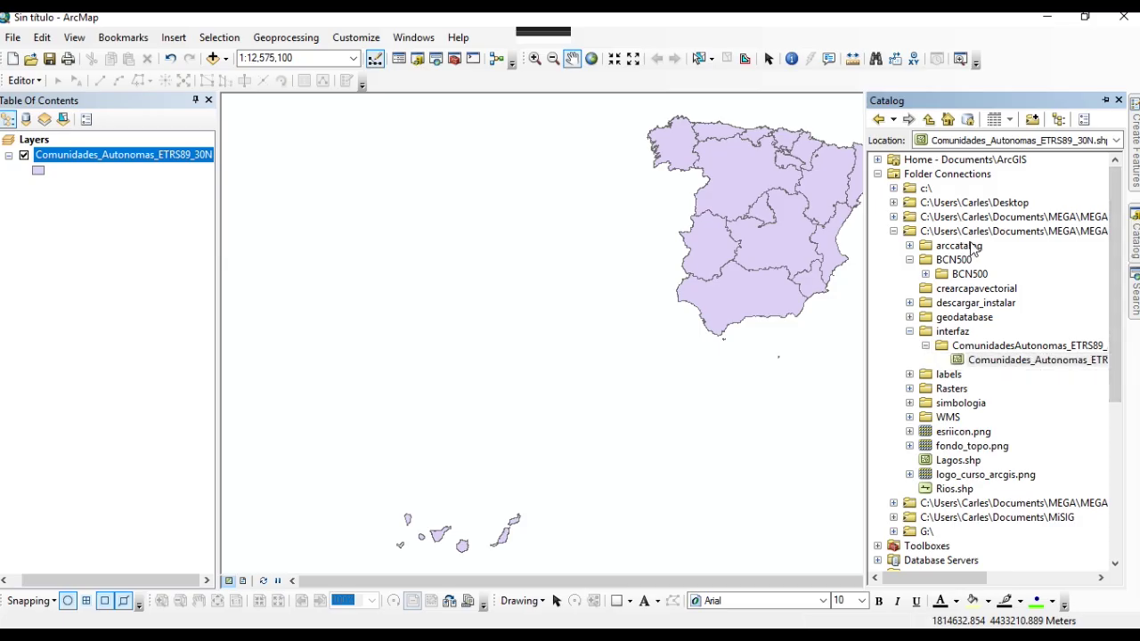
left_click(909, 317)
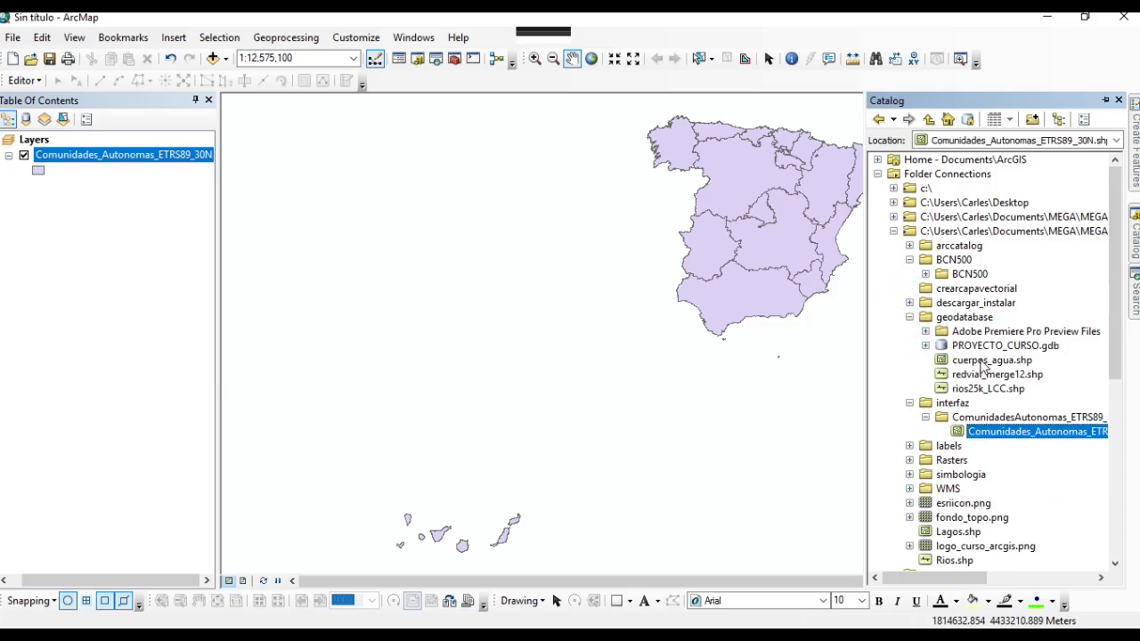
left_click_drag(997, 392, 510, 271)
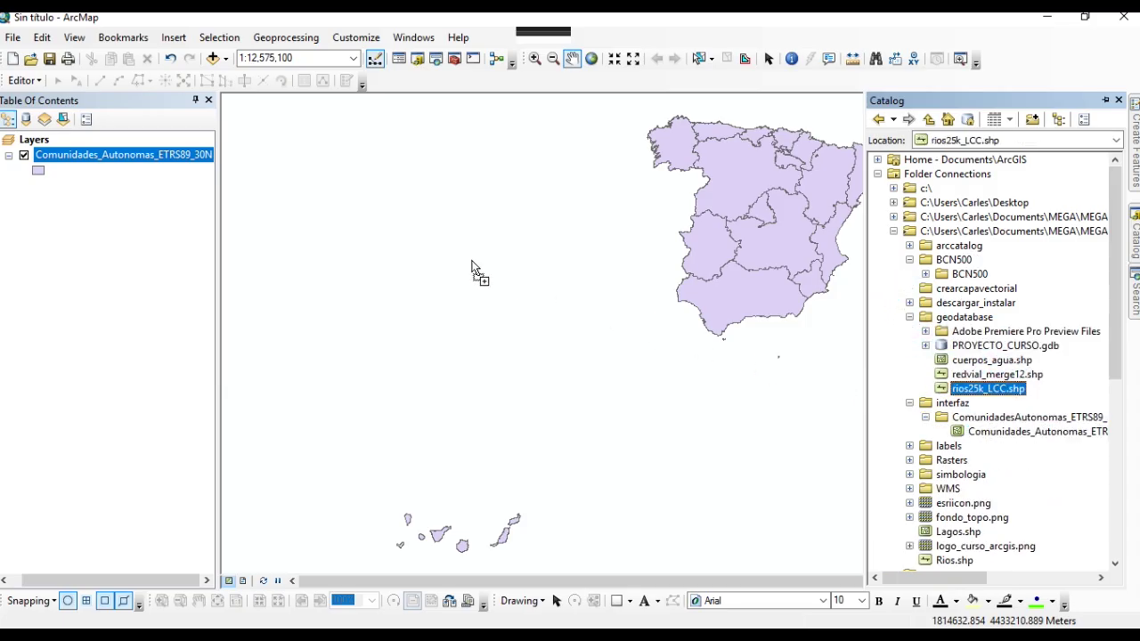
left_click_drag(233, 207, 113, 177)
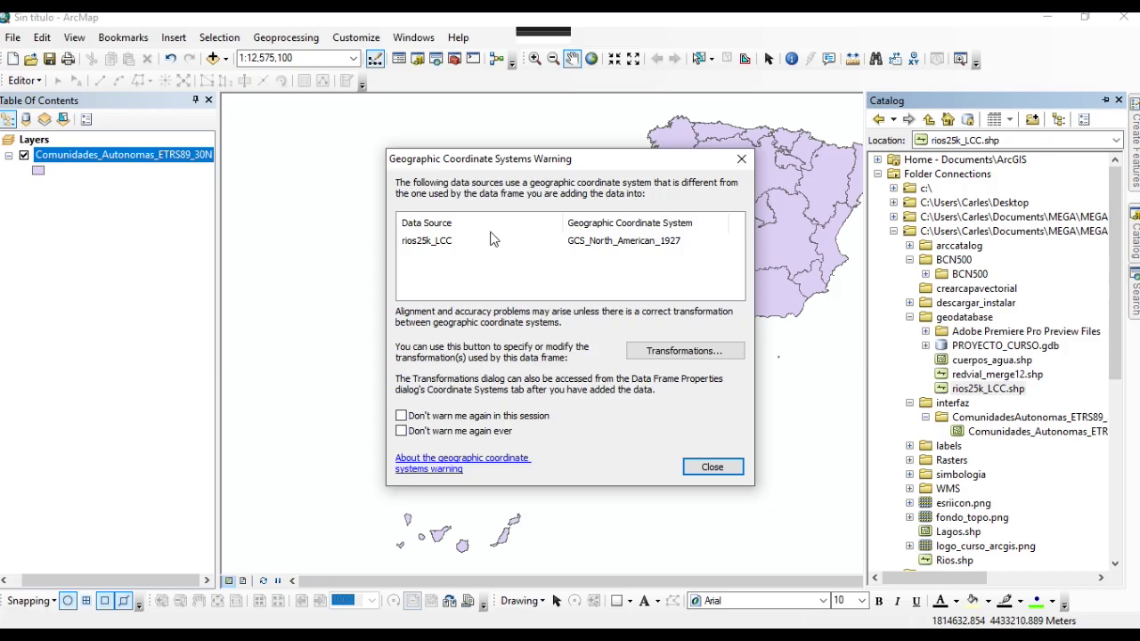
left_click_drag(516, 166, 438, 150)
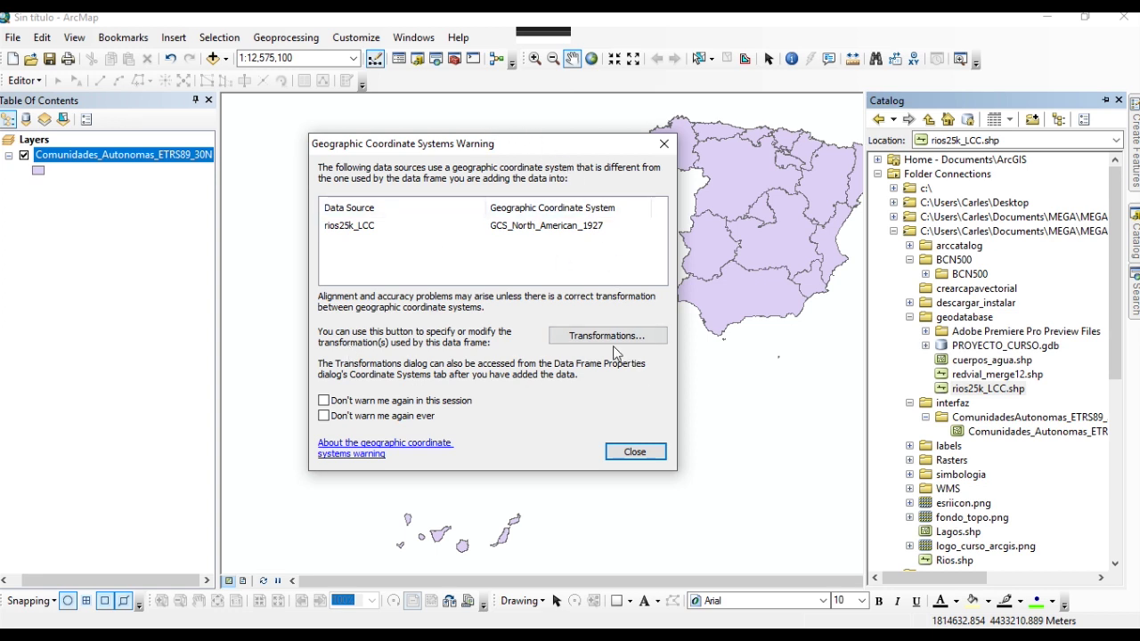
left_click(635, 451)
left_click(40, 187)
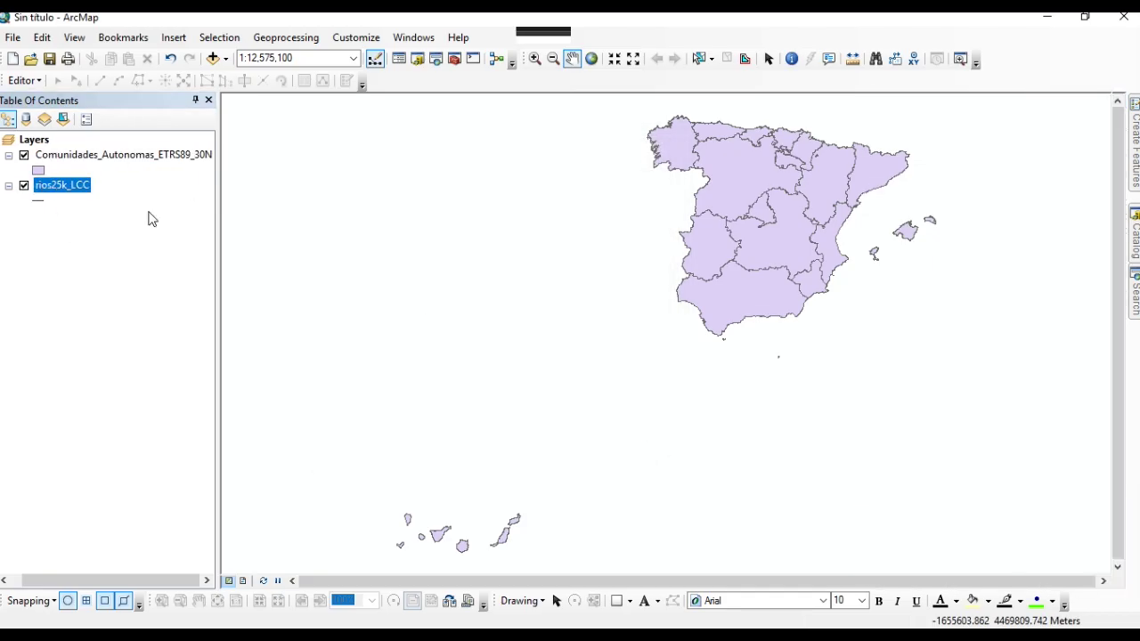
- Zoom the map out to 1:250,000,000 to examine where rios25k_LCC lies relative to the Spanish regions layer
scroll(508, 262, "down", 3)
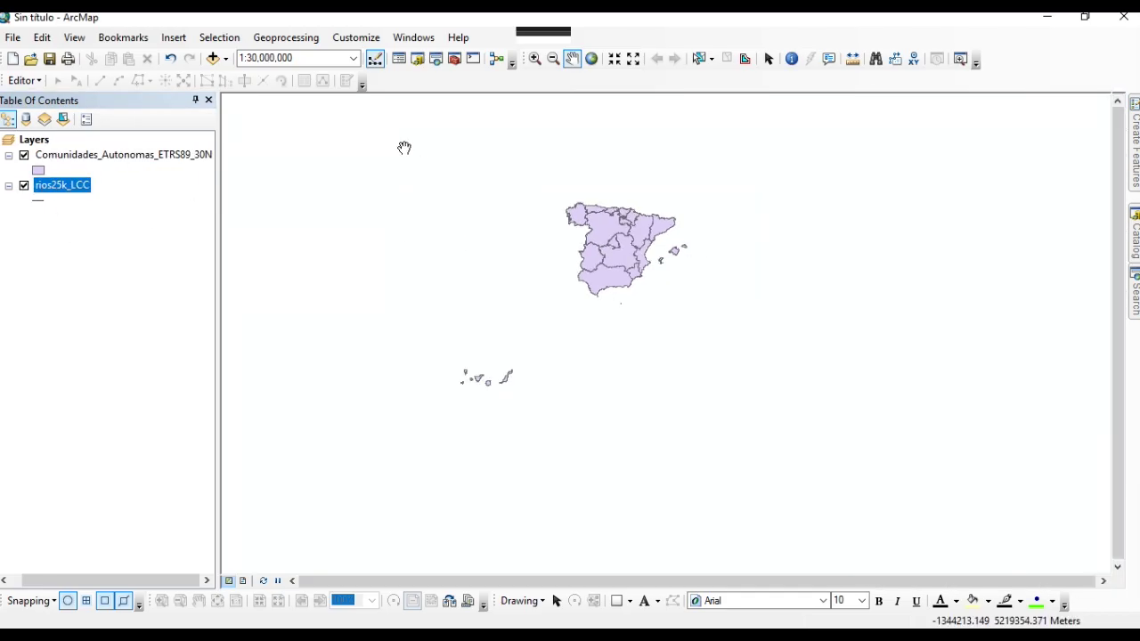
left_click_drag(448, 272, 669, 348)
scroll(669, 348, "down", 4)
left_click_drag(633, 431, 786, 380)
scroll(786, 379, "down", 1)
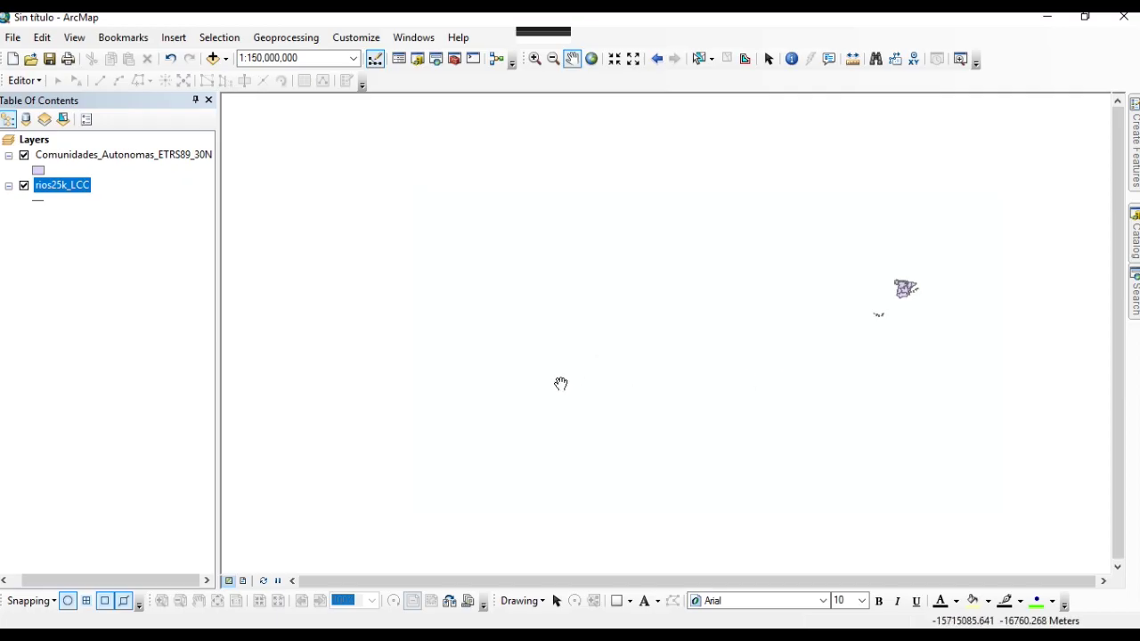
scroll(534, 348, "down", 2)
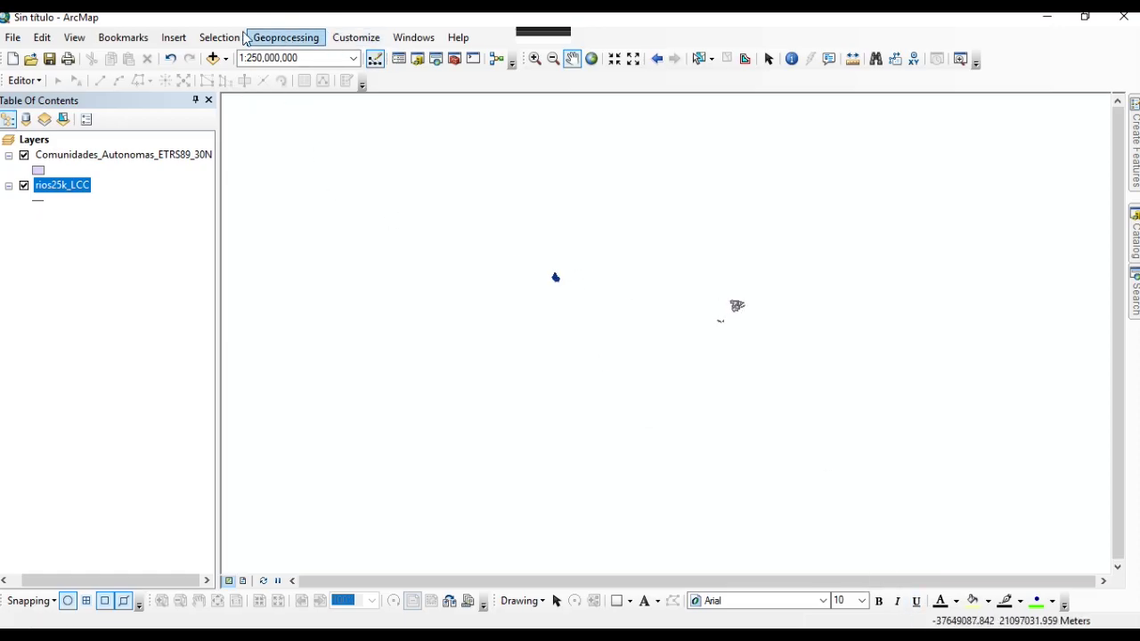
- Add the Imagery basemap and zoom to the area spanning North America, the Atlantic and Spain
left_click(224, 59)
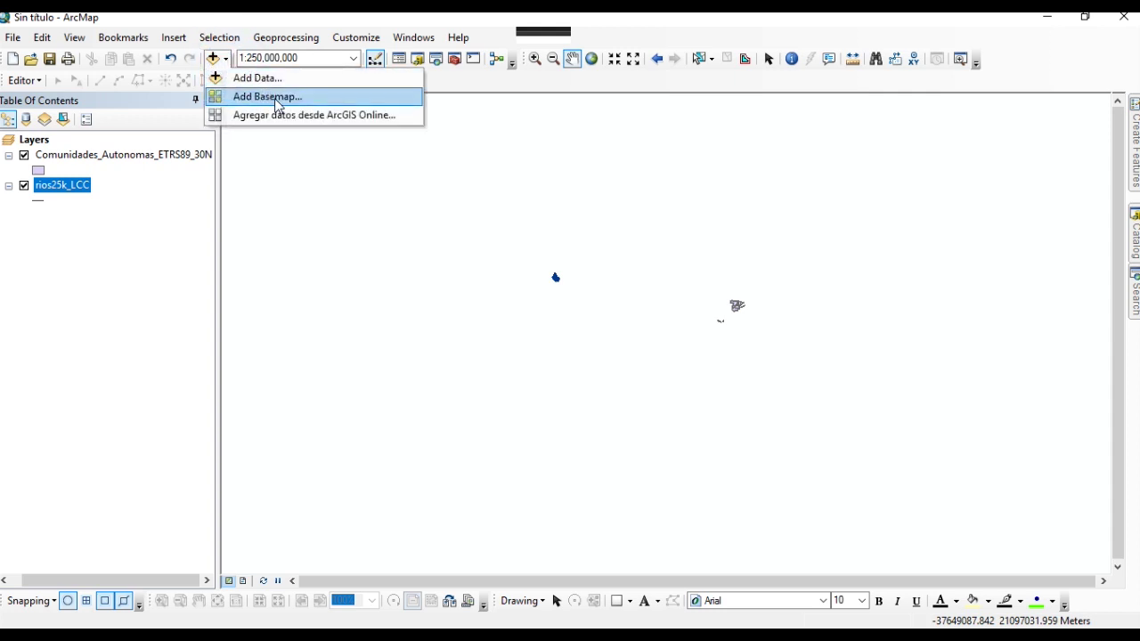
left_click(271, 97)
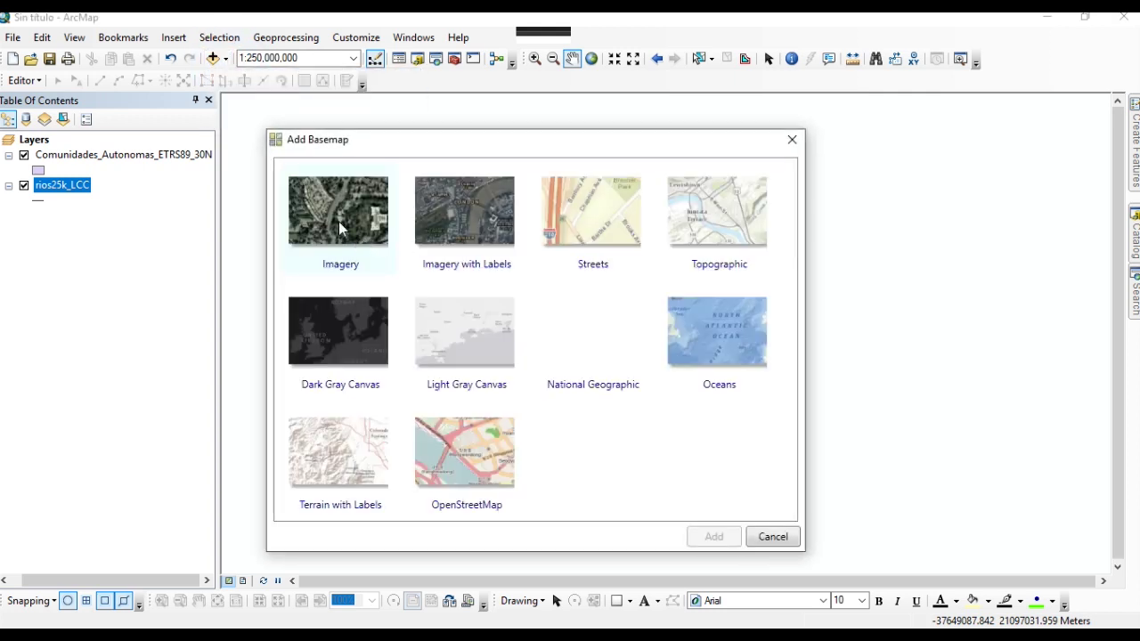
left_click(339, 227)
left_click(721, 536)
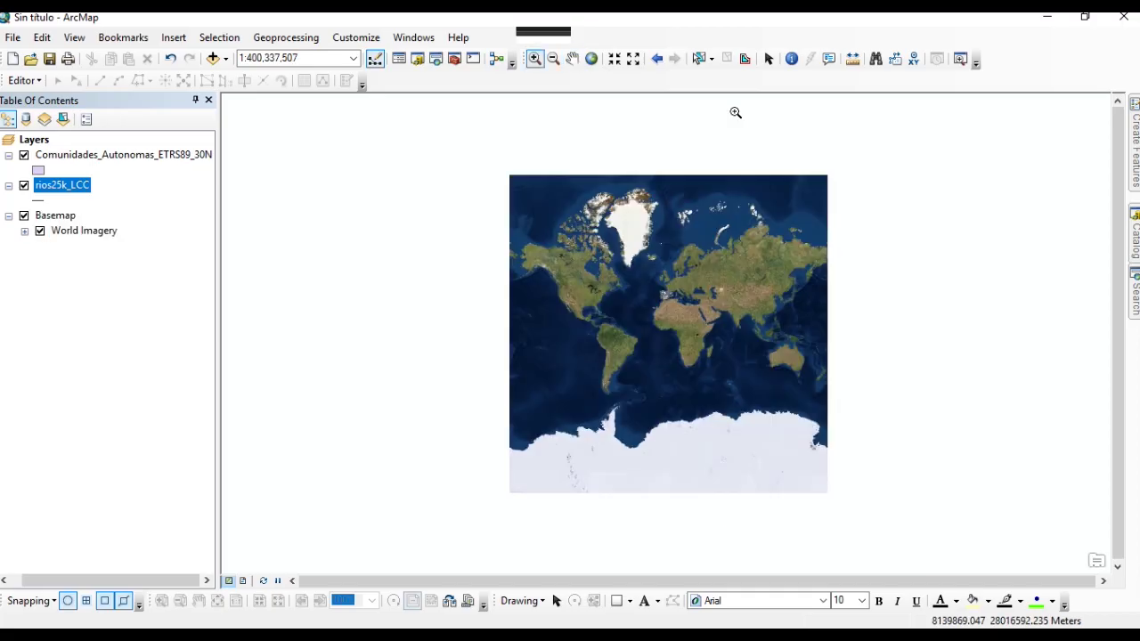
left_click_drag(696, 269, 571, 344)
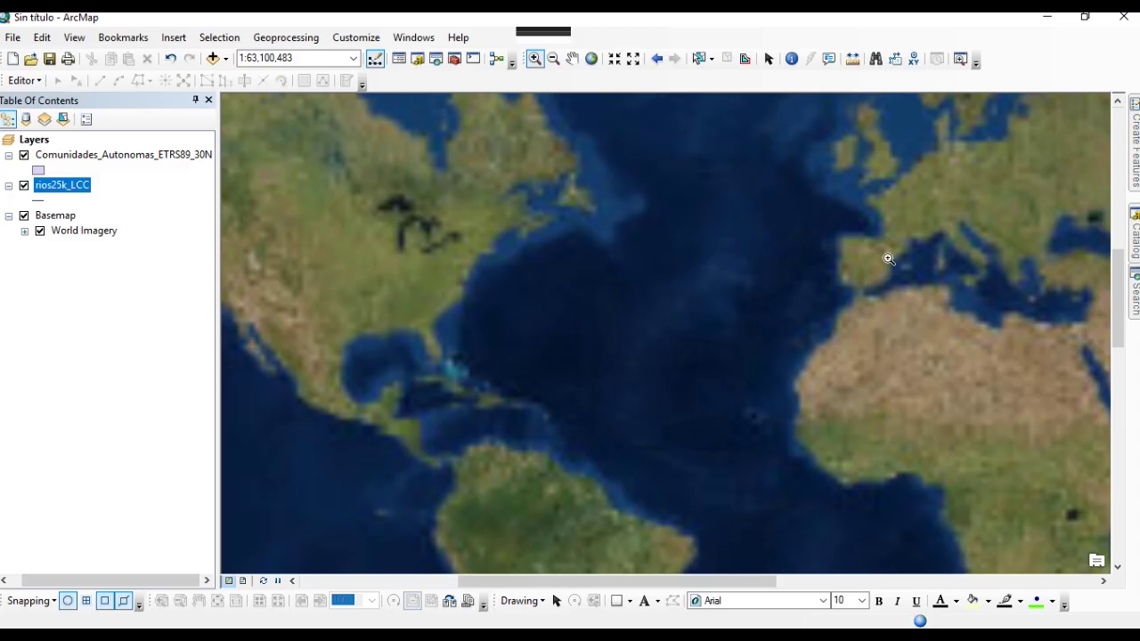
left_click(386, 432)
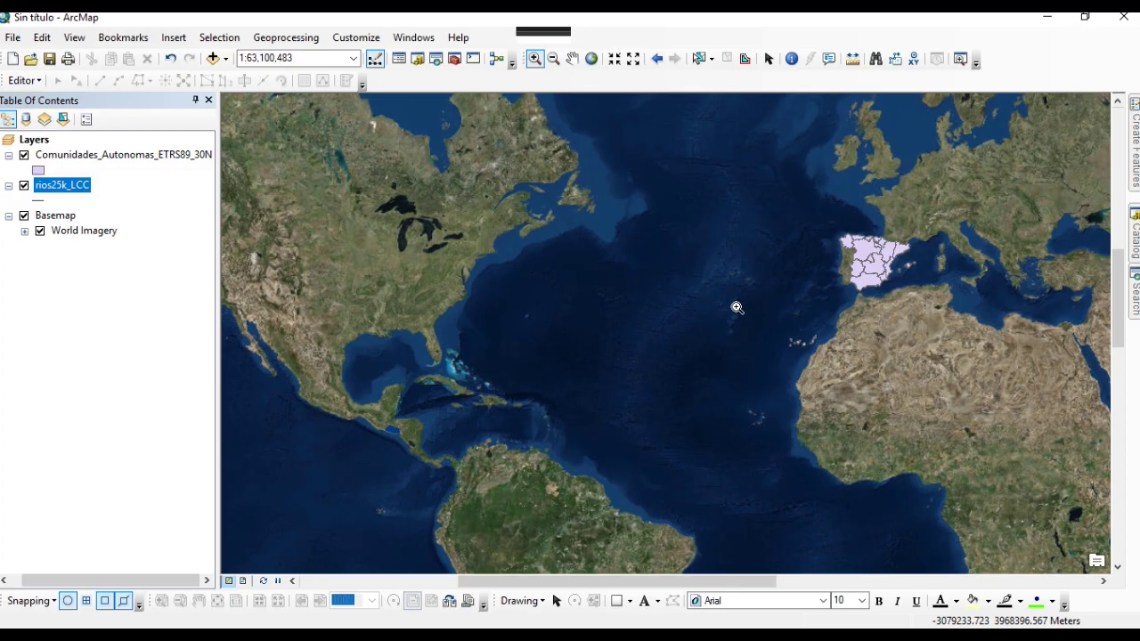
- Open the properties of rios25k_LCC.shp from the Catalog and examine its XY coordinate system
mouse_move(1132, 242)
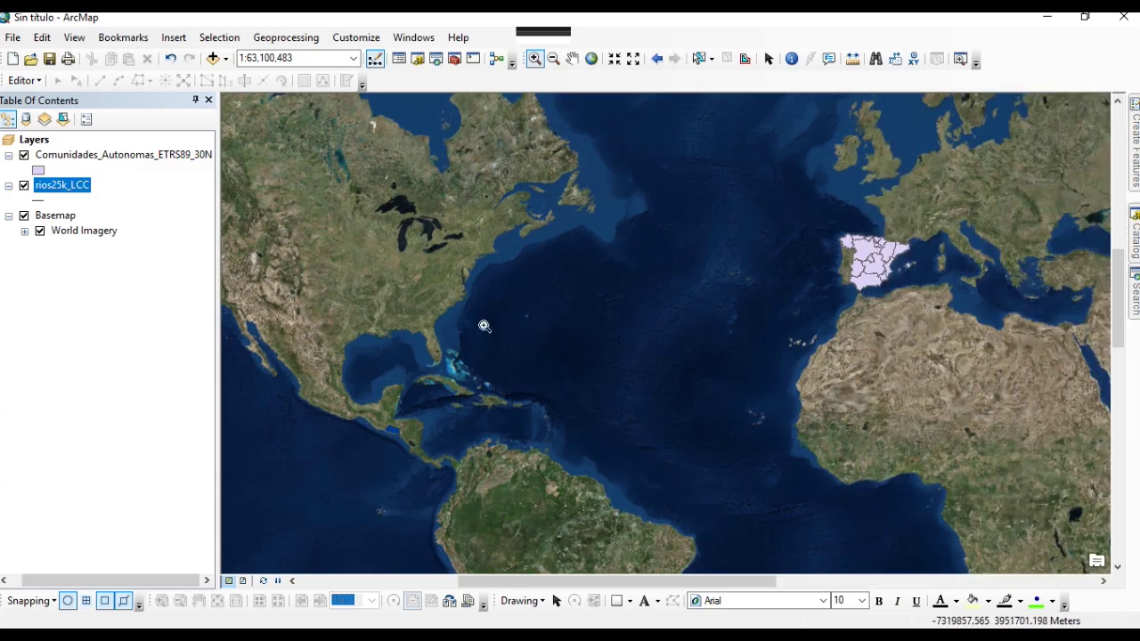
left_click(1136, 237)
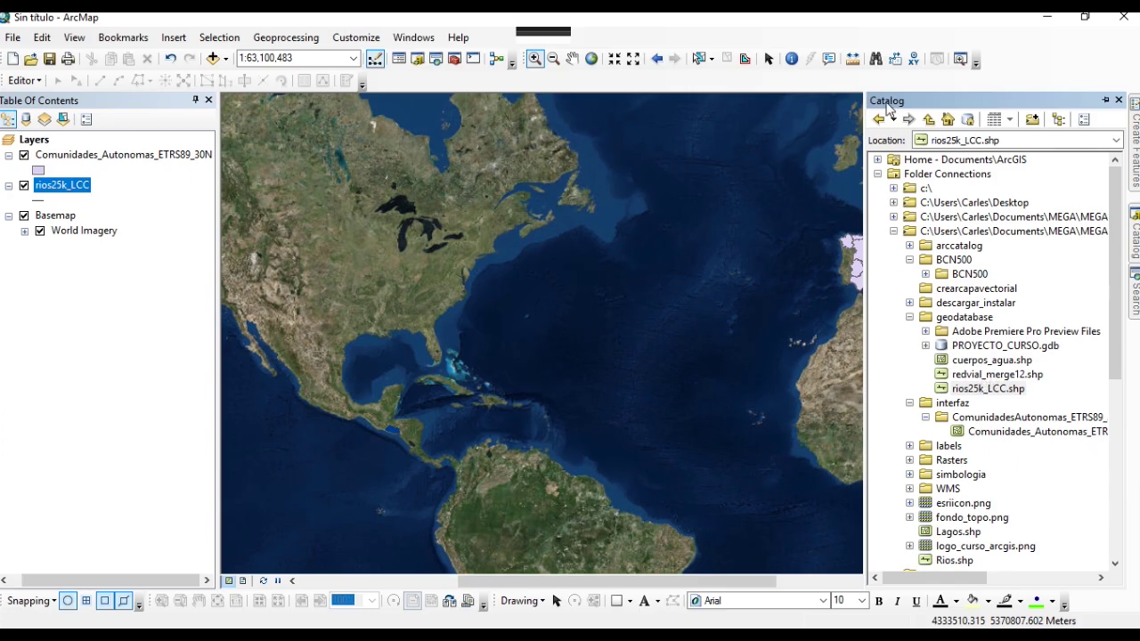
left_click(411, 37)
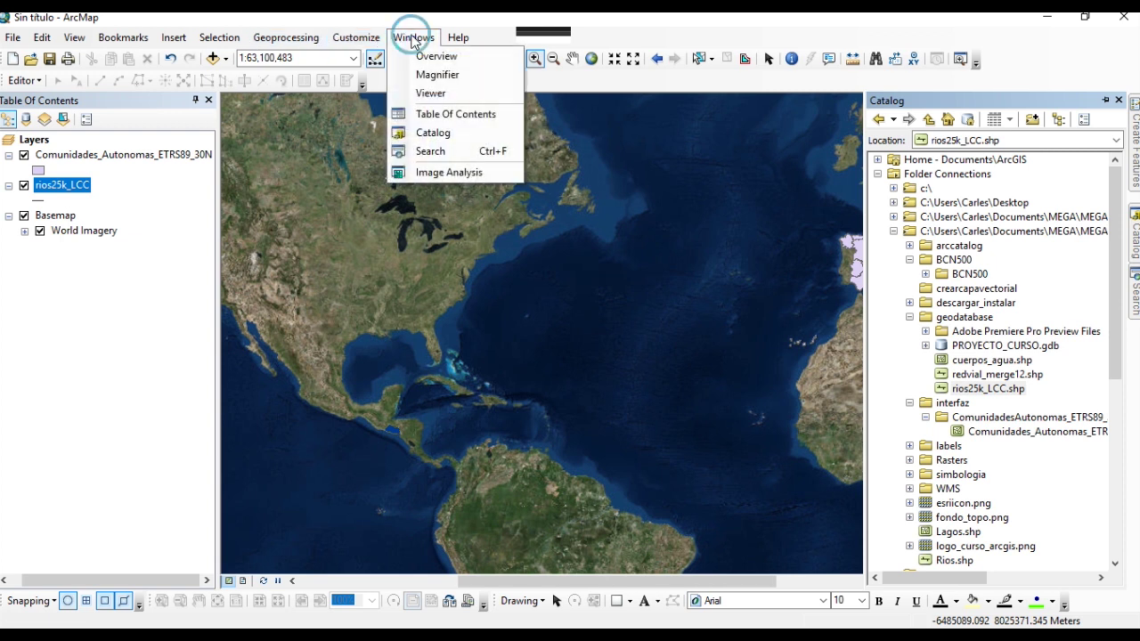
left_click(988, 397)
right_click(982, 392)
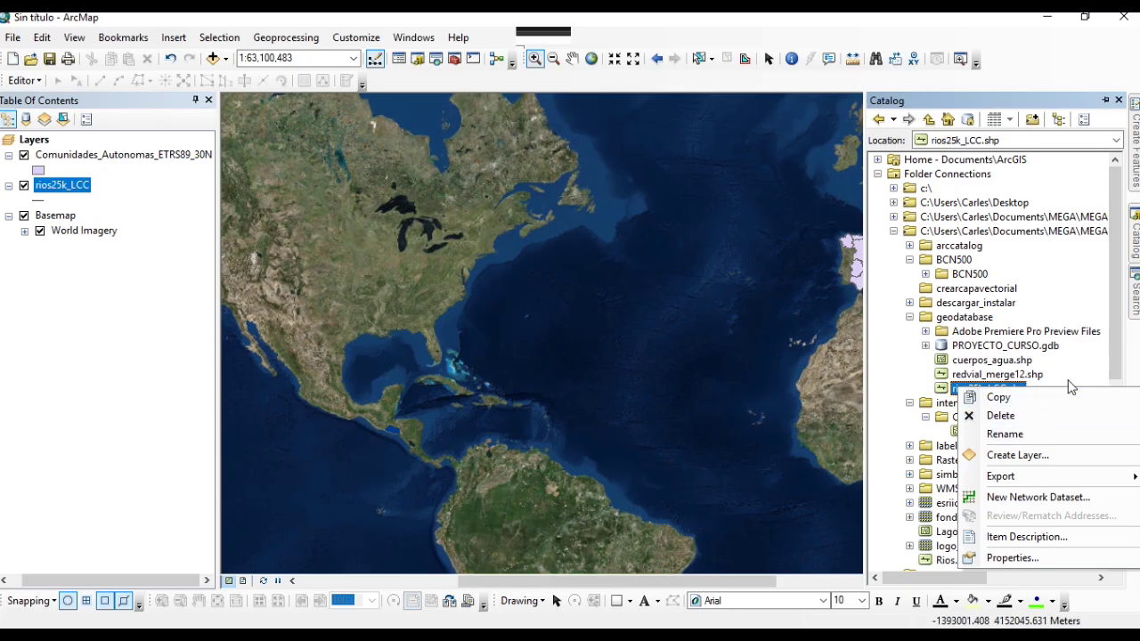
left_click(1038, 556)
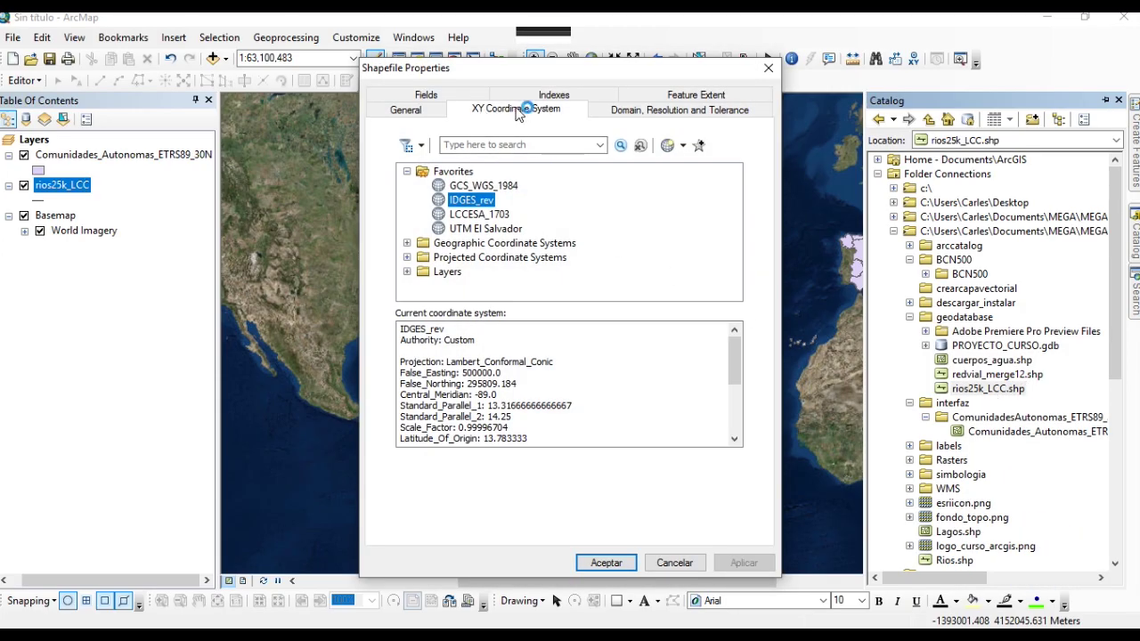
left_click(544, 112)
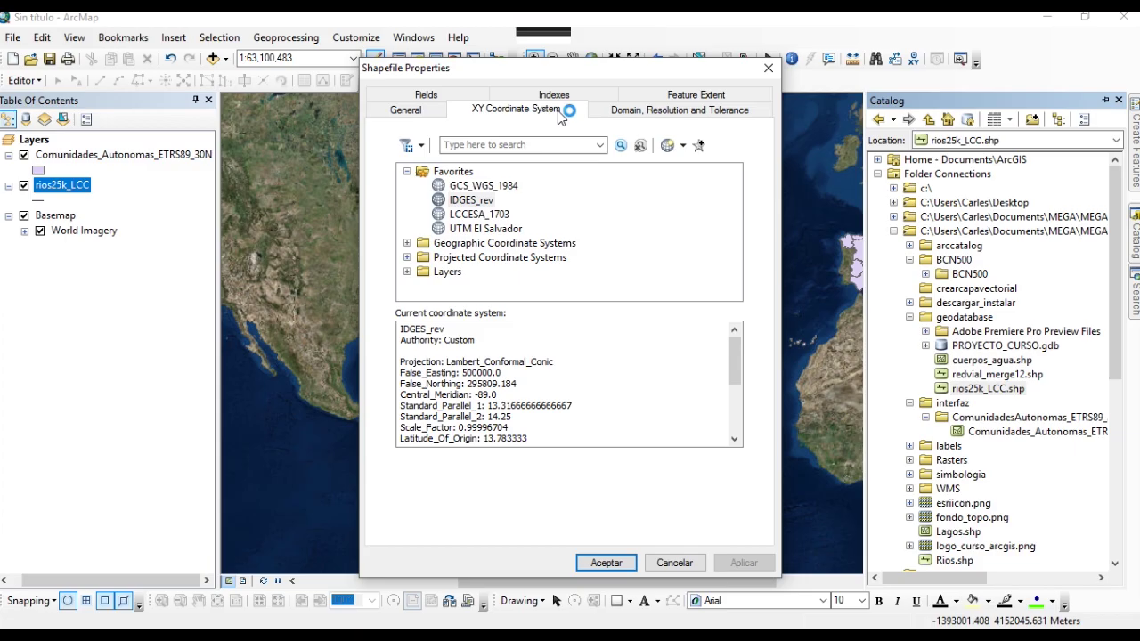
- Compare the definitions of the favorite coordinate systems GCS_WGS_1984, IDGES_rev, LCCESA_1703 and UTM El Salvador
left_click(500, 185)
left_click(495, 200)
left_click(486, 215)
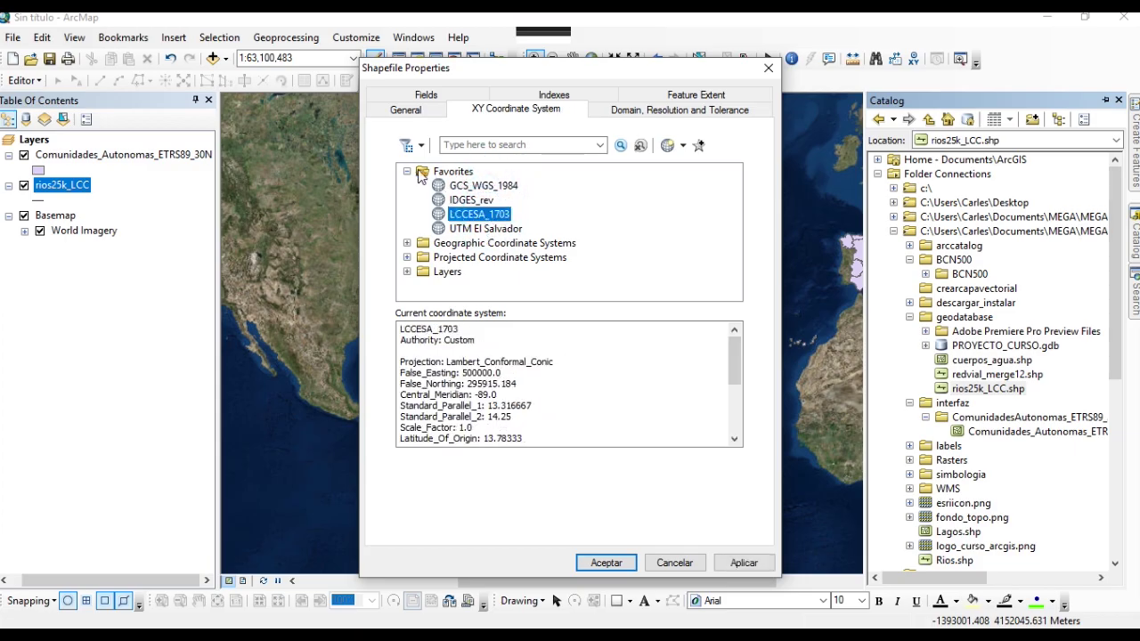
left_click(486, 231)
left_click(490, 187)
left_click(487, 230)
left_click(504, 216)
left_click(490, 187)
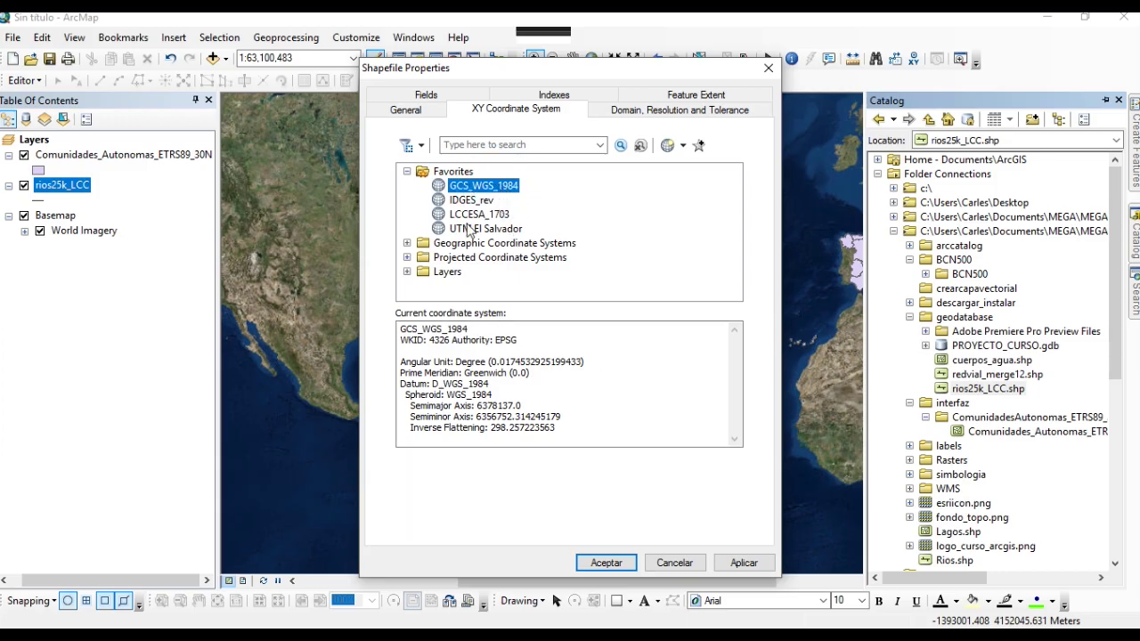
- Look through the categories of Projected Coordinate Systems and collapse the folder again
left_click(405, 256)
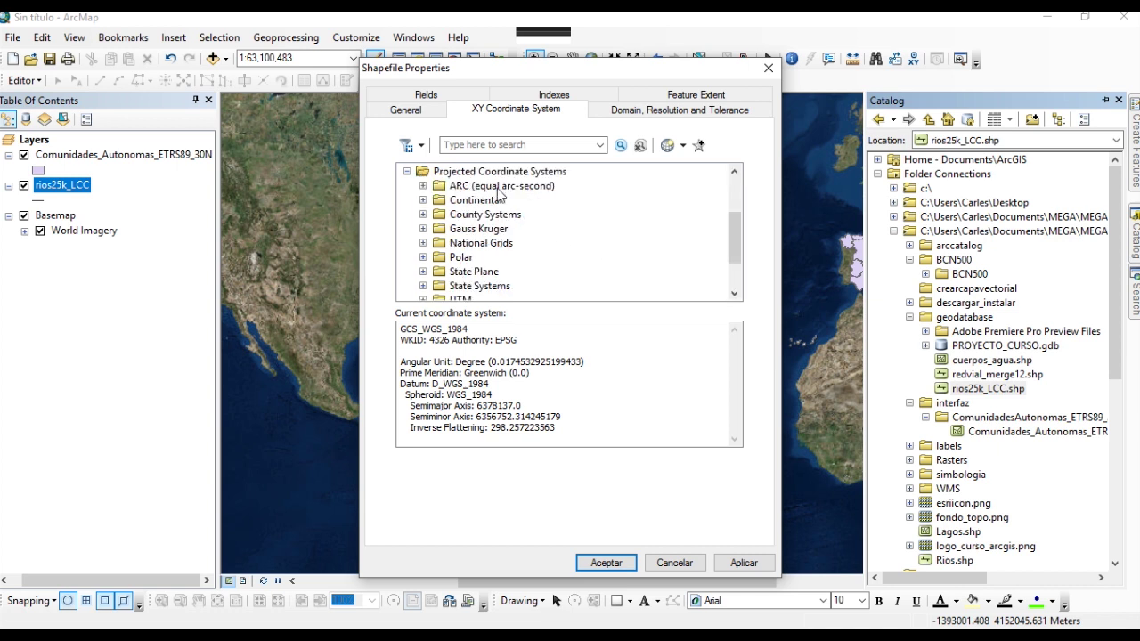
scroll(483, 228, "down", 1)
scroll(472, 241, "up", 3)
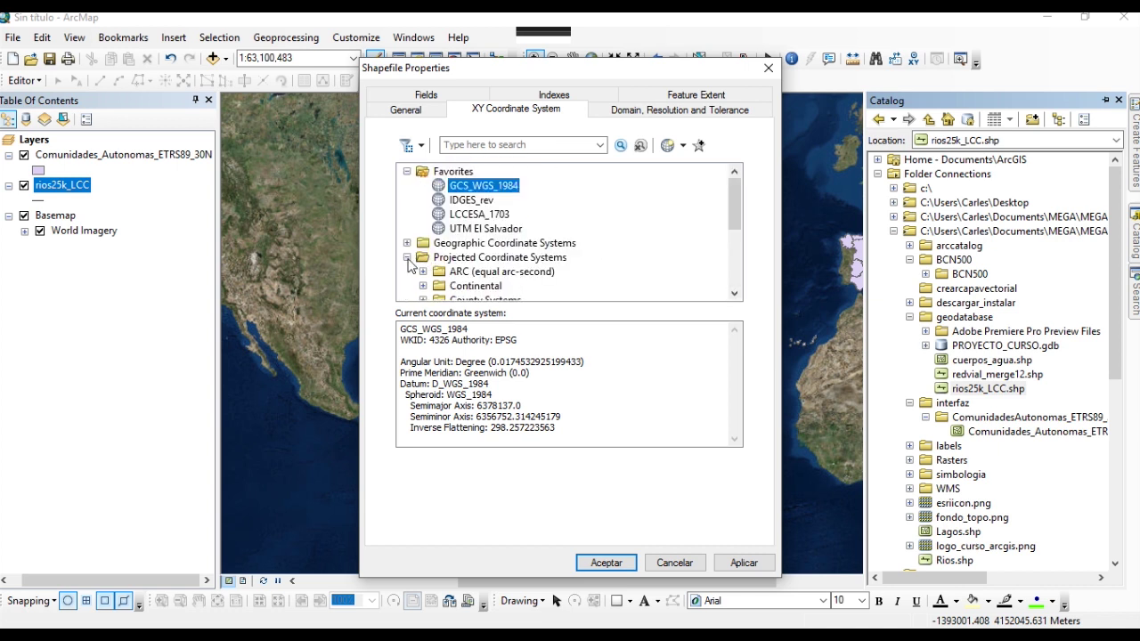
left_click(407, 257)
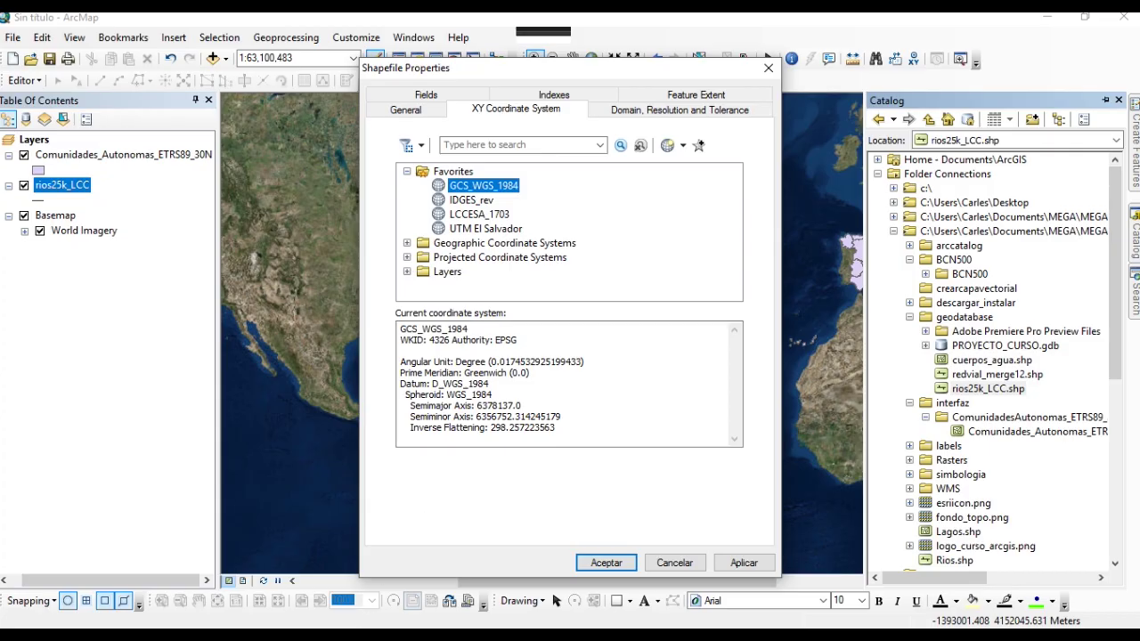
- Switch to the browser to review the epsg.io page for ETRS89 / UTM zone 30N, and return to ArcMap
key("alt+Tab")
scroll(367, 317, "up", 1)
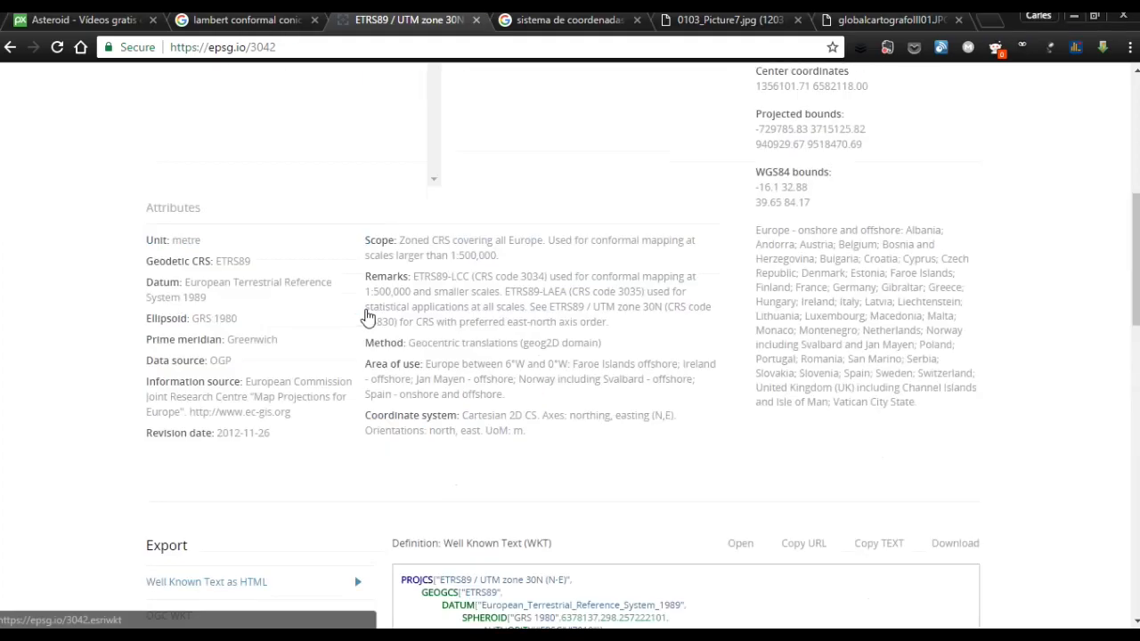
scroll(368, 318, "up", 10)
key("alt+Tab")
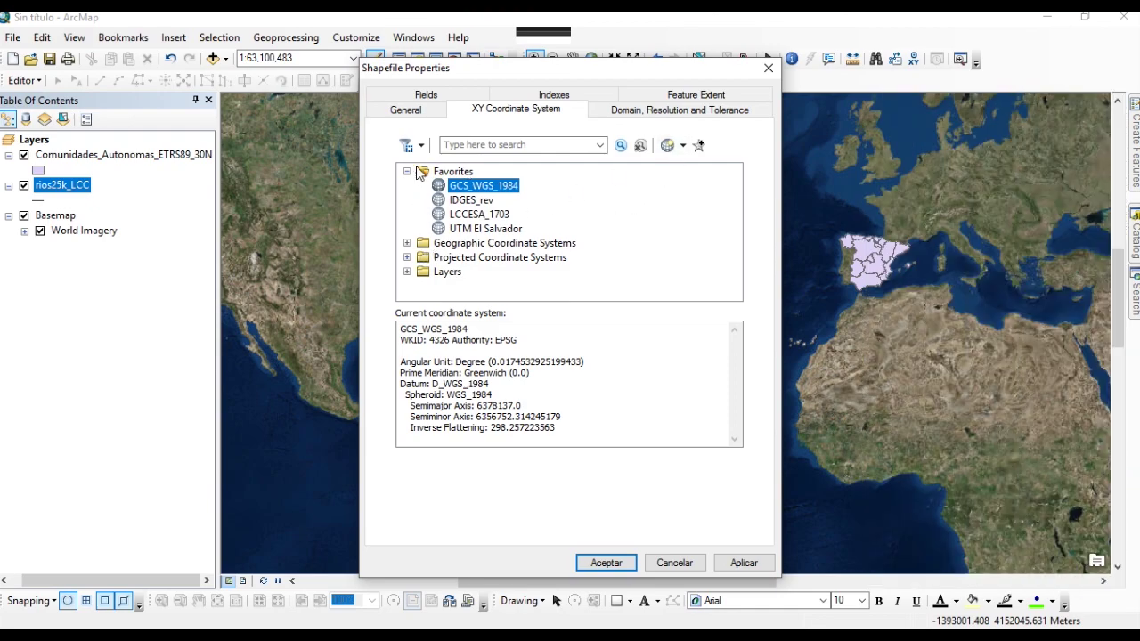
- Start defining a new projected coordinate system named Lambert El Salvador
left_click(682, 145)
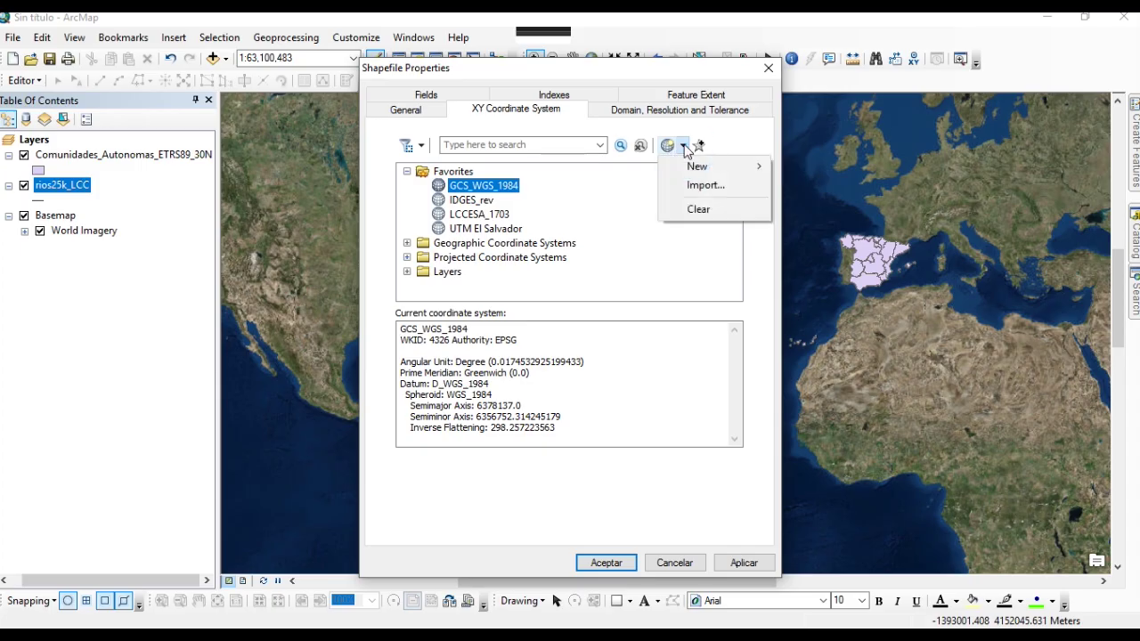
mouse_move(722, 167)
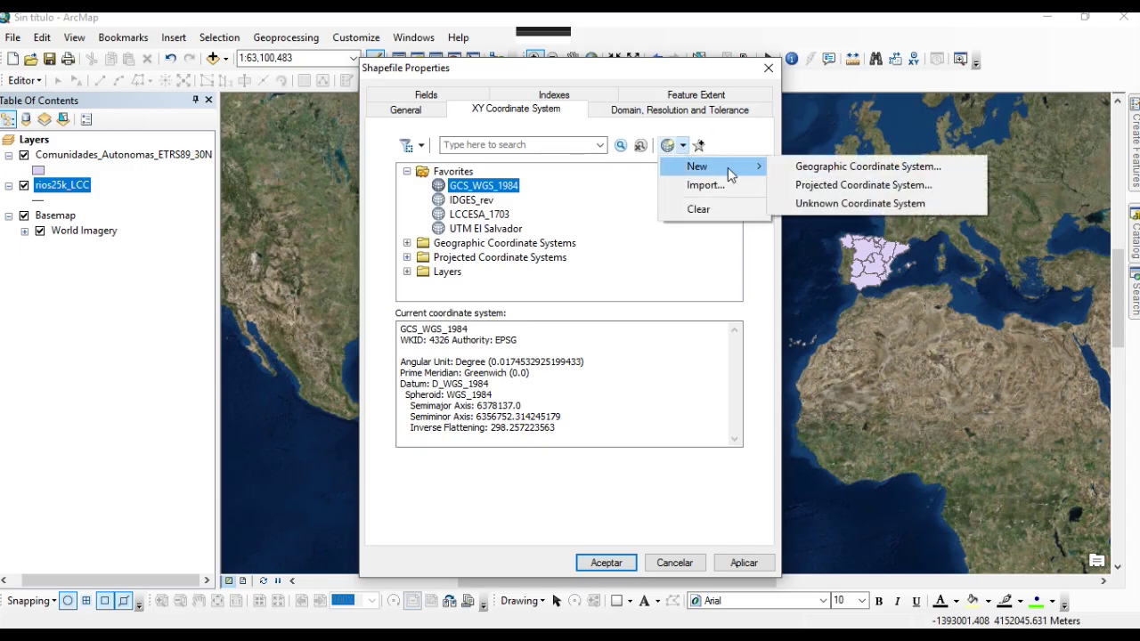
left_click(871, 186)
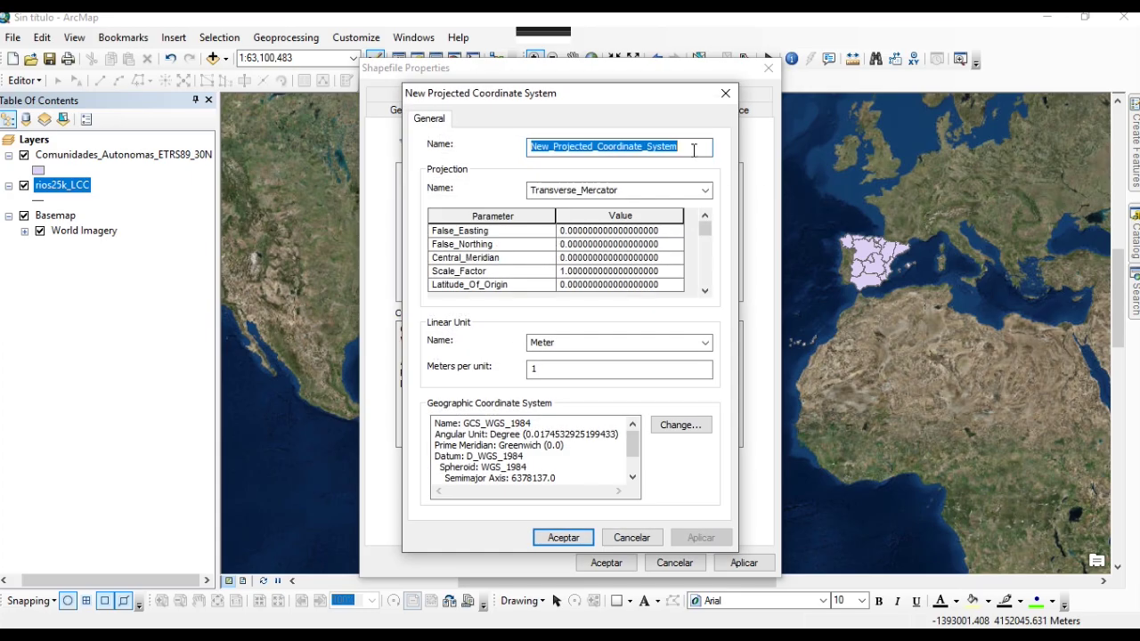
type("Si")
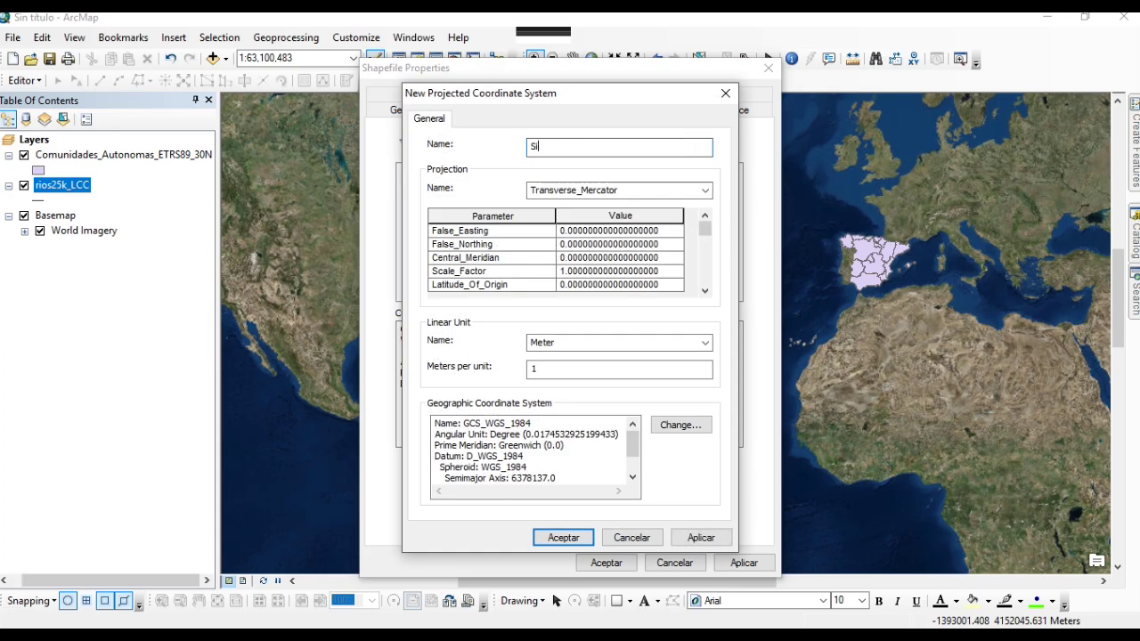
key("BackSpace")
- Choose the Lambert_Conformal_Conic projection, look over its parameters, and discard the new coordinate system definition
left_click(704, 191)
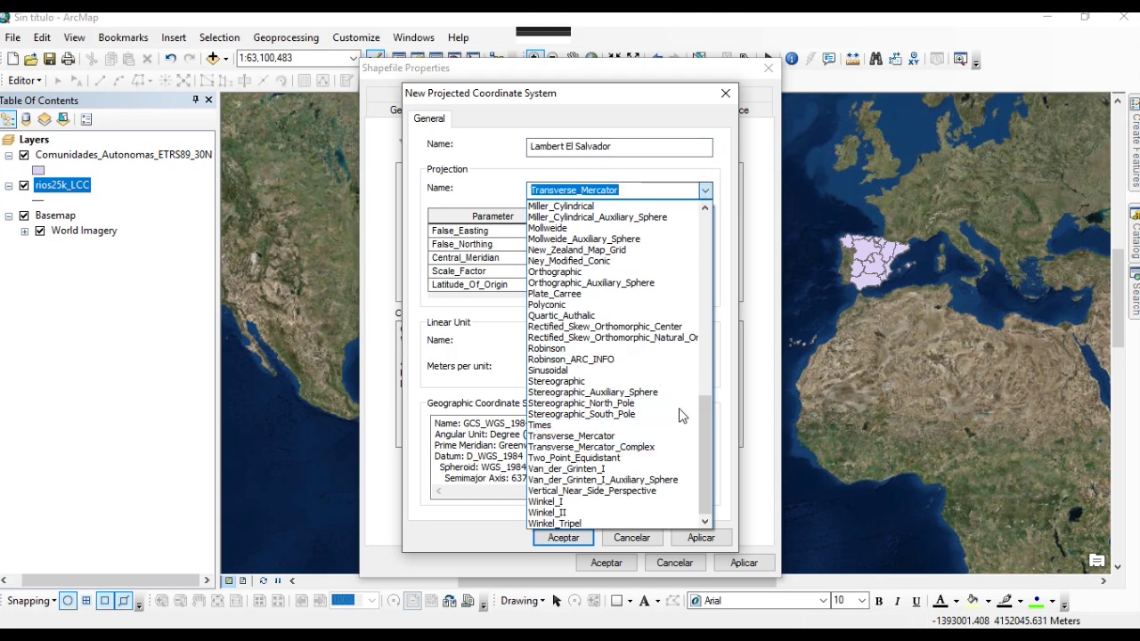
left_click_drag(705, 440, 707, 397)
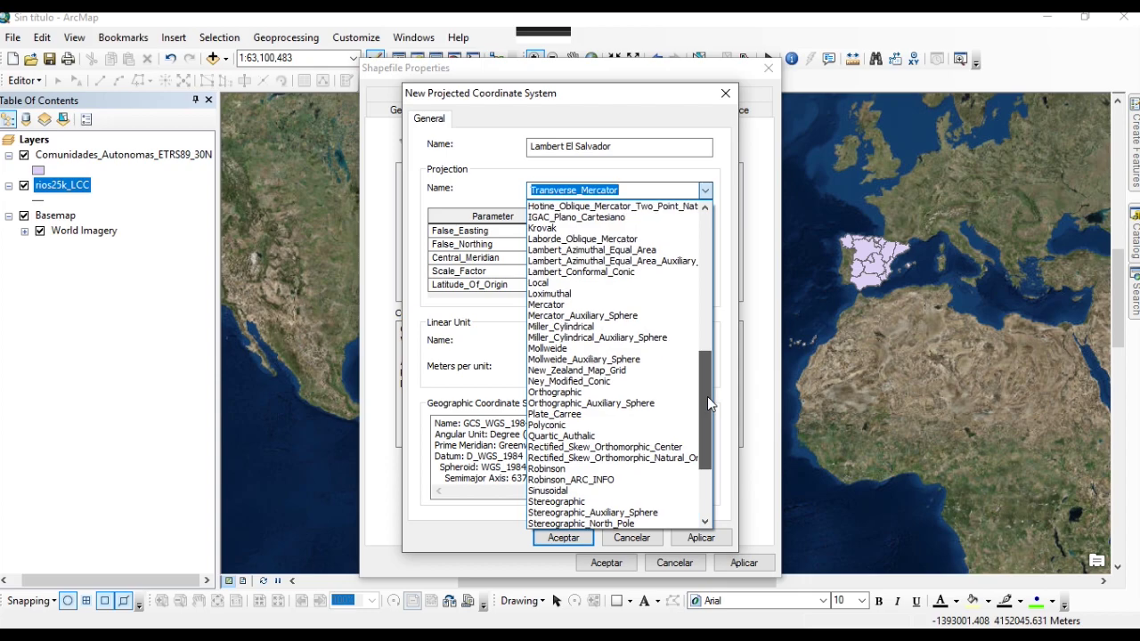
left_click(582, 272)
mouse_move(710, 239)
left_mouse_down()
mouse_move(706, 259)
mouse_move(706, 230)
left_mouse_up()
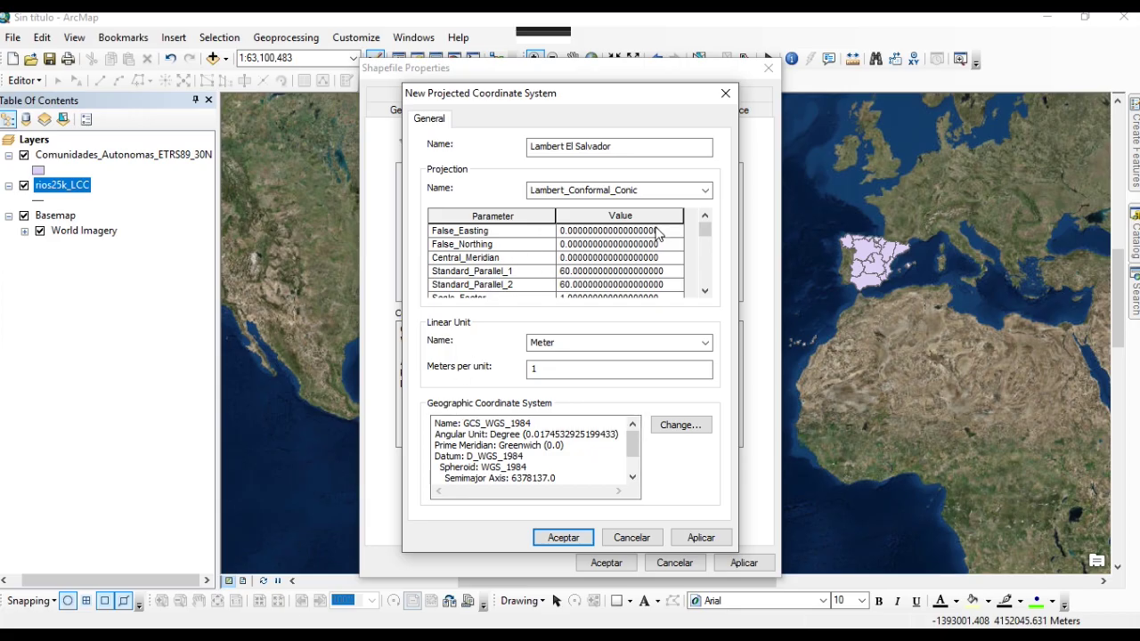
left_click(629, 271)
left_click_drag(709, 241, 714, 215)
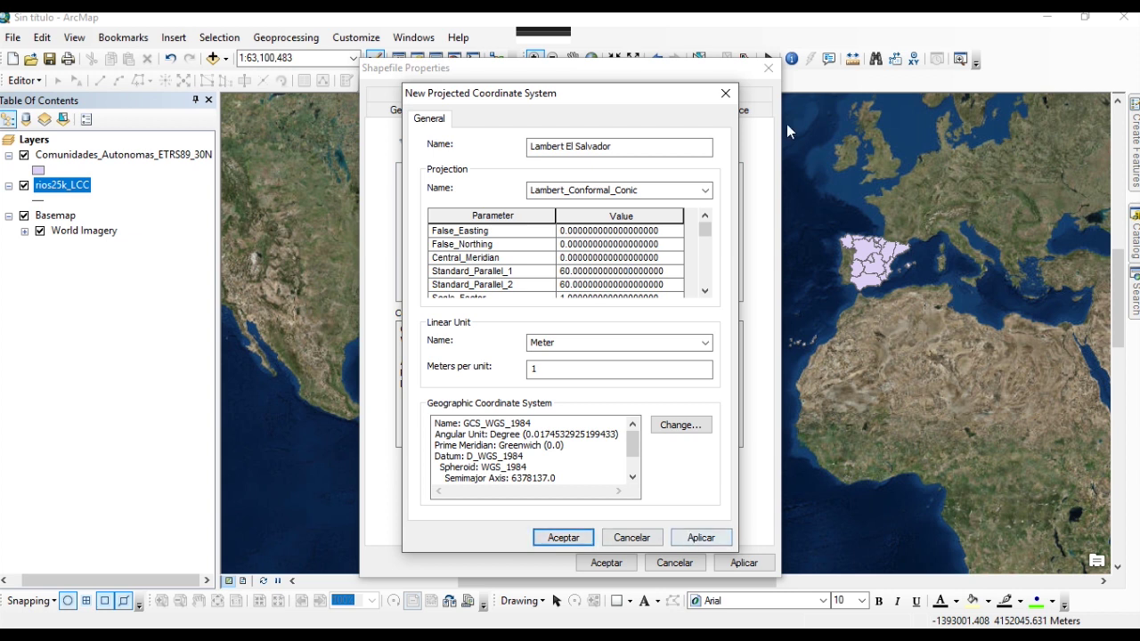
left_click(725, 95)
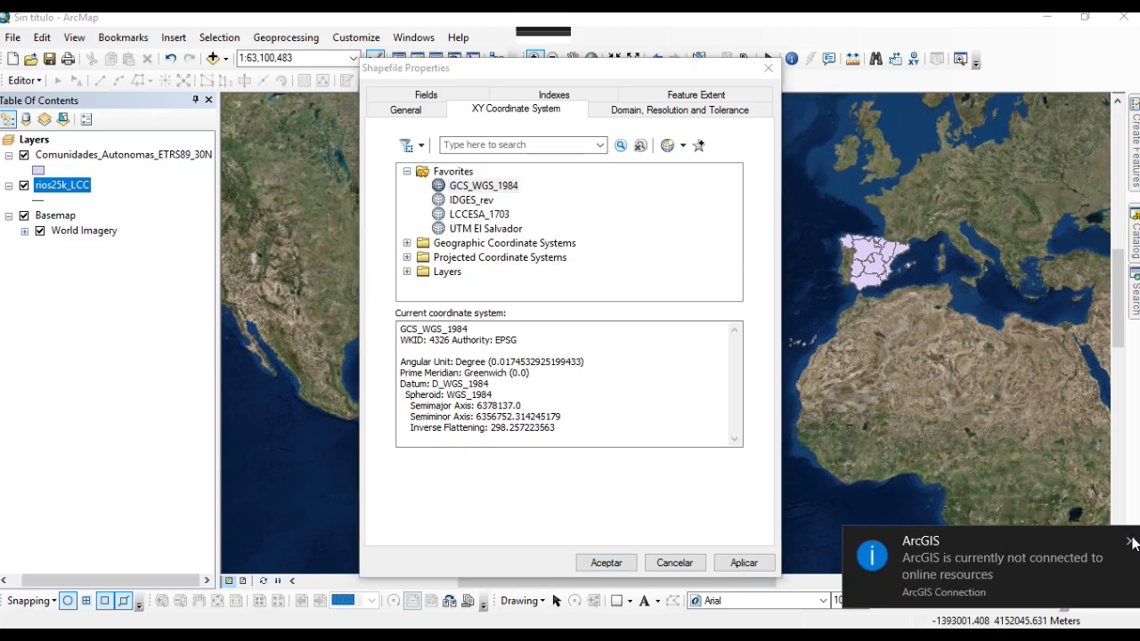
- Review the UTM El Salvador and LCCESA_1703 favorites again and close the shapefile properties without applying changes
left_click(1129, 542)
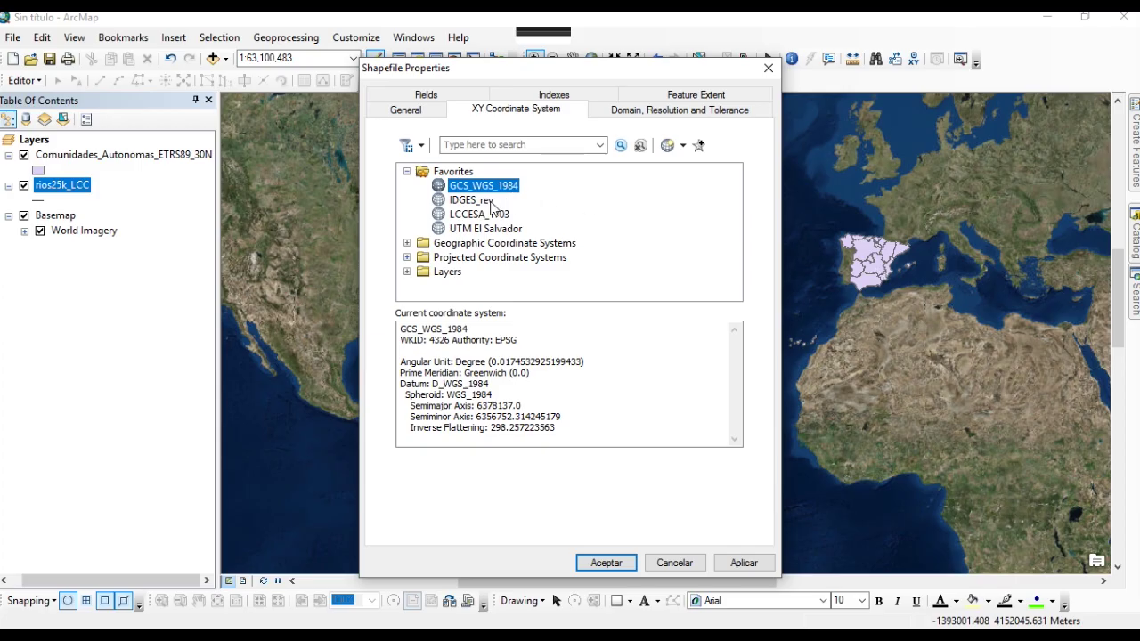
left_click(486, 229)
left_click(493, 216)
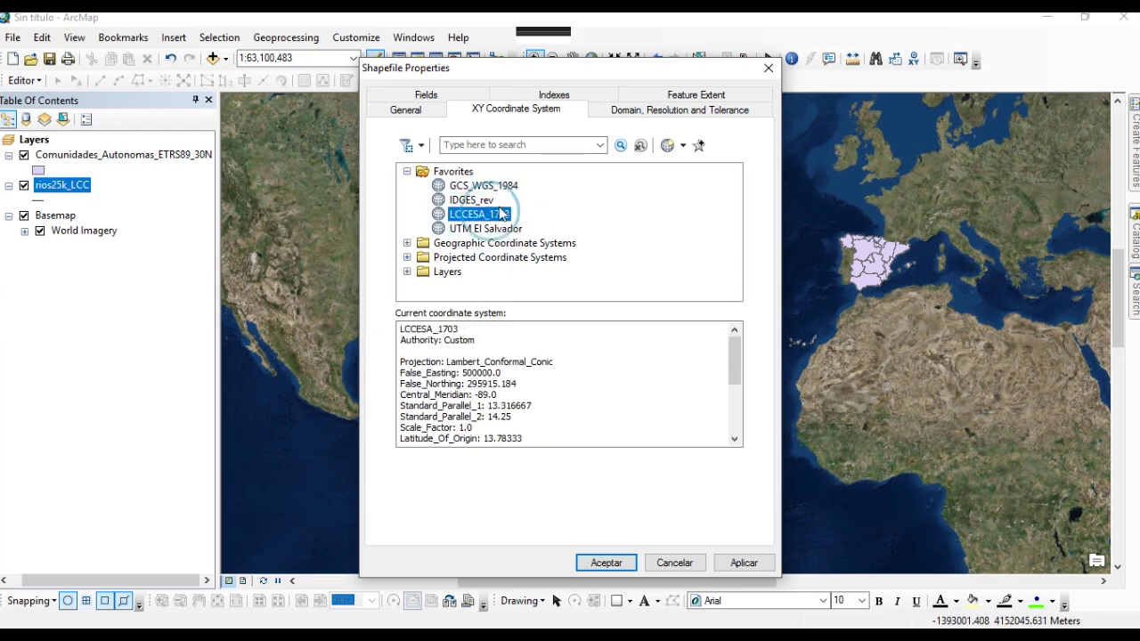
left_click(768, 69)
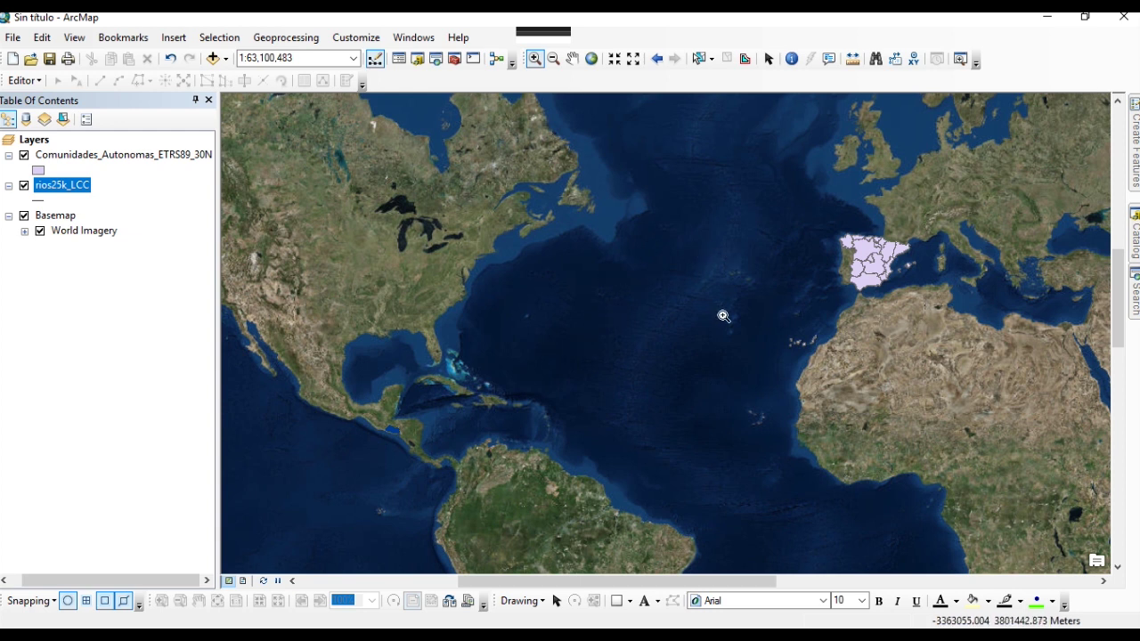
- Open ArcToolbox and browse its toolboxes, including 3D Analyst, Analysis, Cartography, Conversion, Coverage and Server Tools
left_click(454, 59)
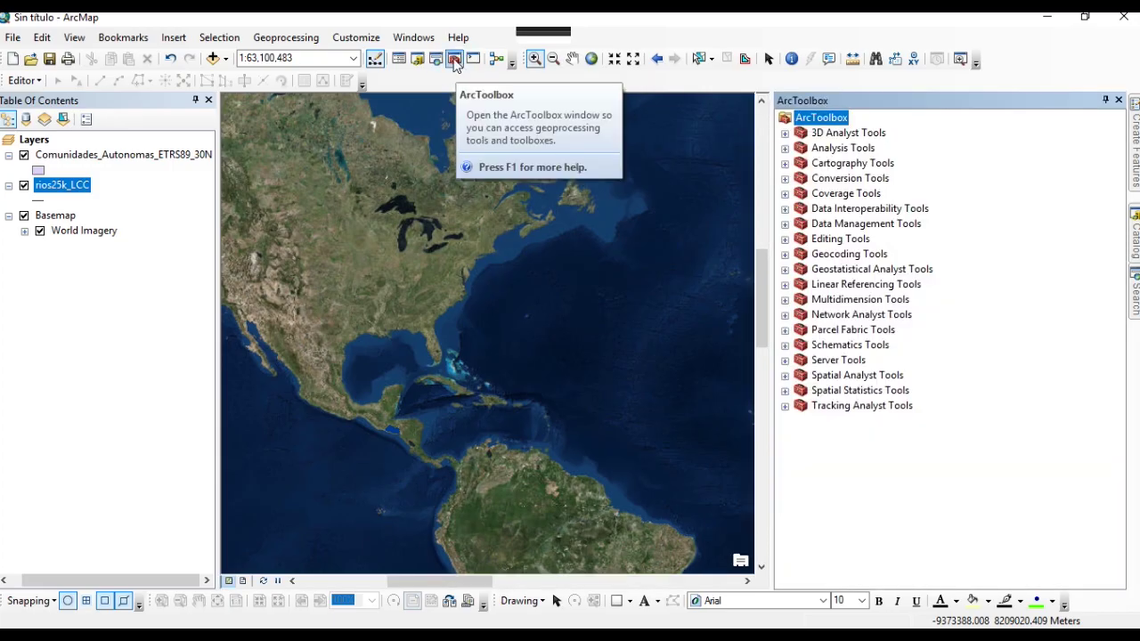
left_click(784, 133)
left_click(784, 133)
left_click(785, 147)
left_click(785, 148)
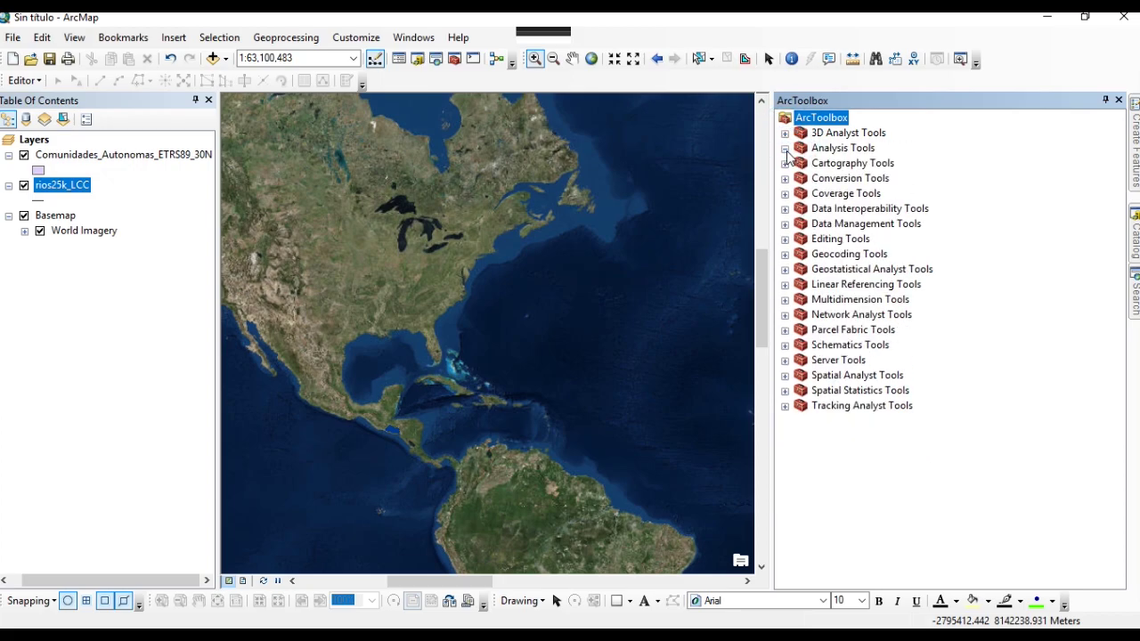
left_click(784, 163)
left_click(785, 164)
left_click(785, 178)
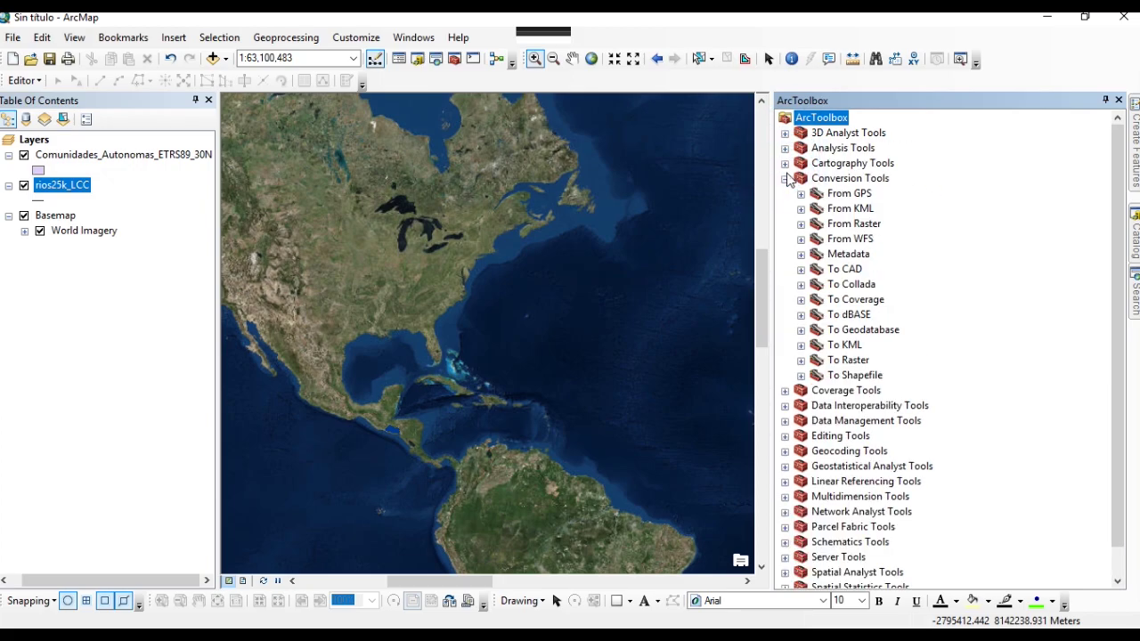
left_click(785, 178)
left_click(784, 193)
left_click(784, 193)
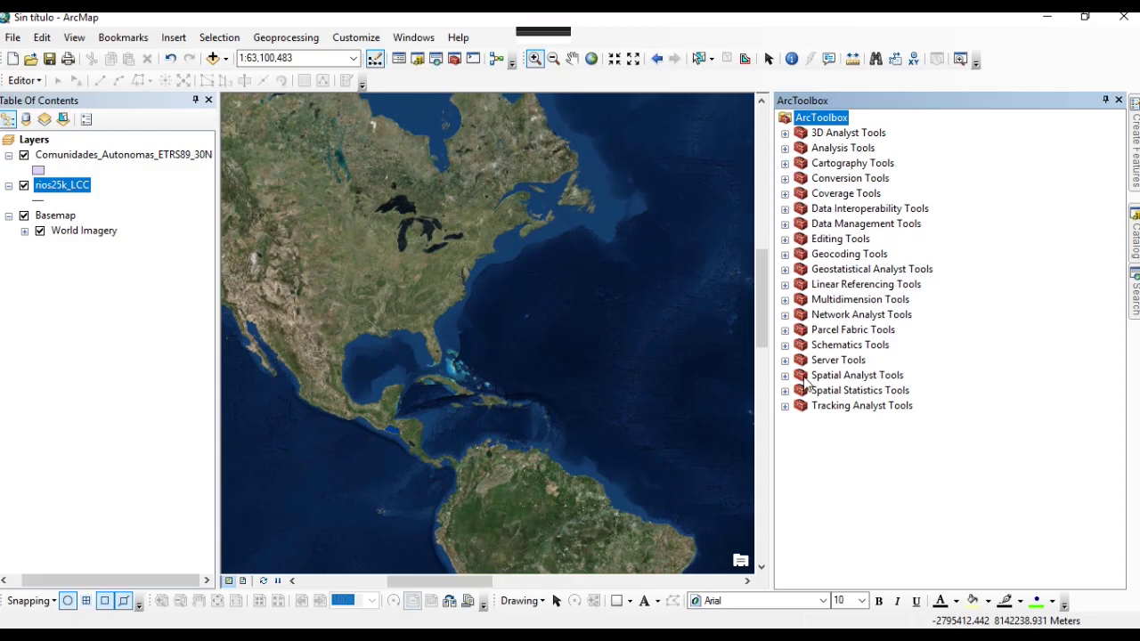
left_click(785, 359)
left_click(784, 359)
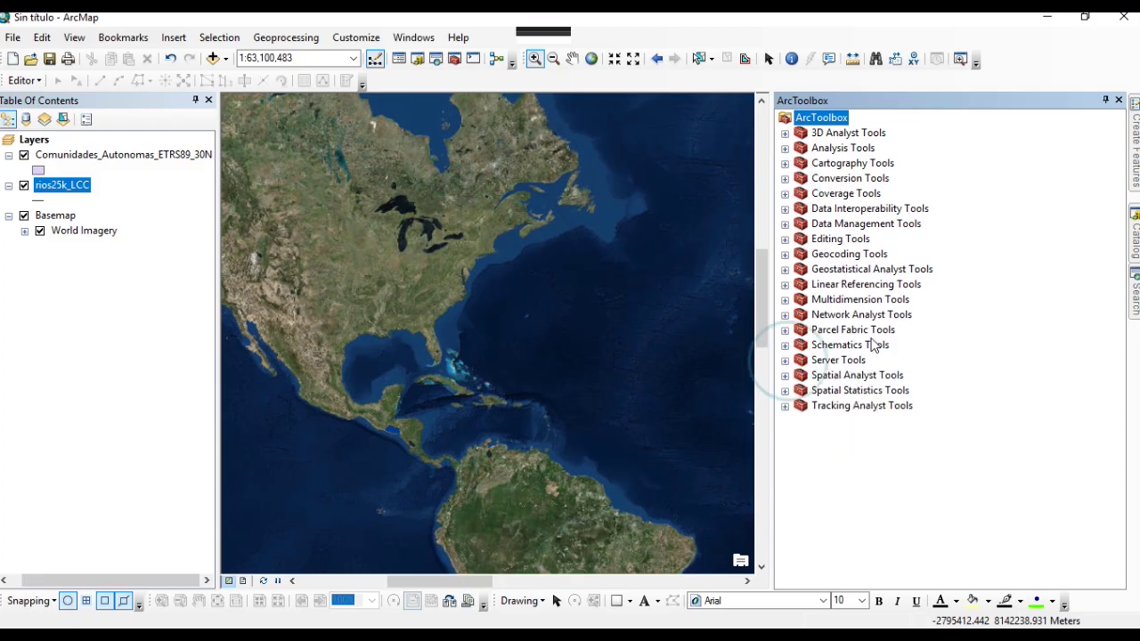
- Search for "project" and open the Project (Data Management) tool
left_click(418, 37)
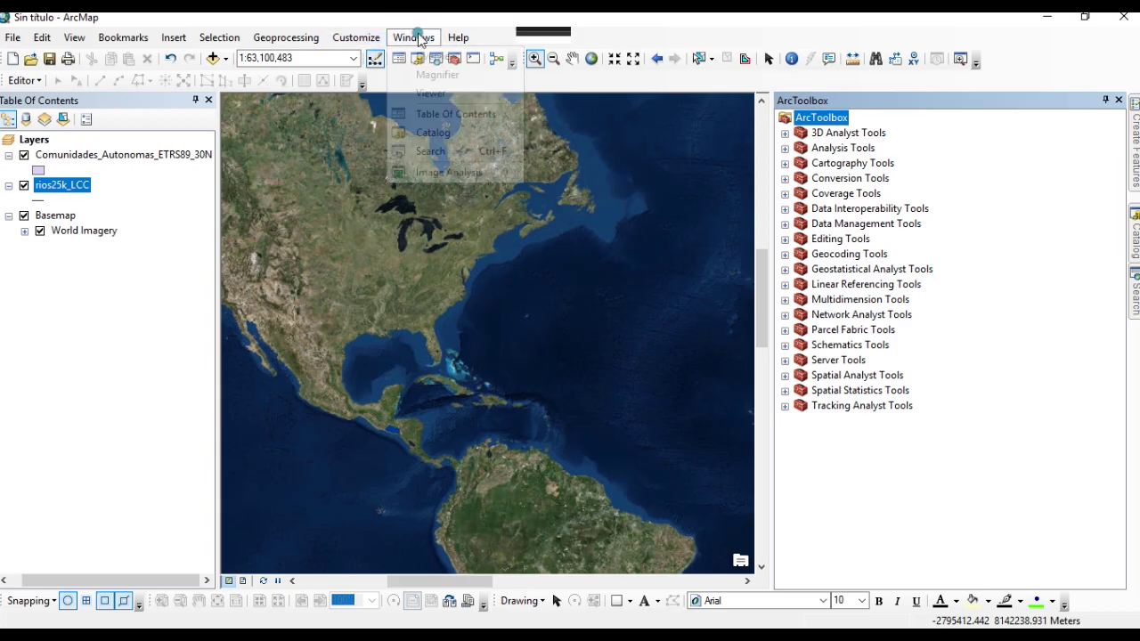
left_click(429, 158)
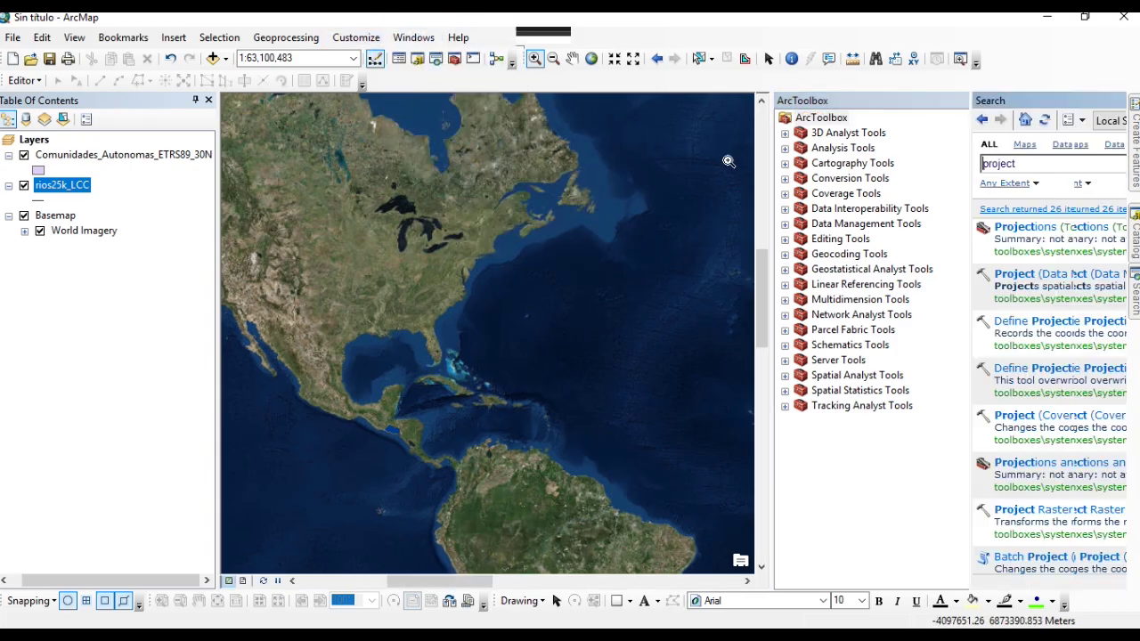
double_click(877, 165)
left_click(932, 171)
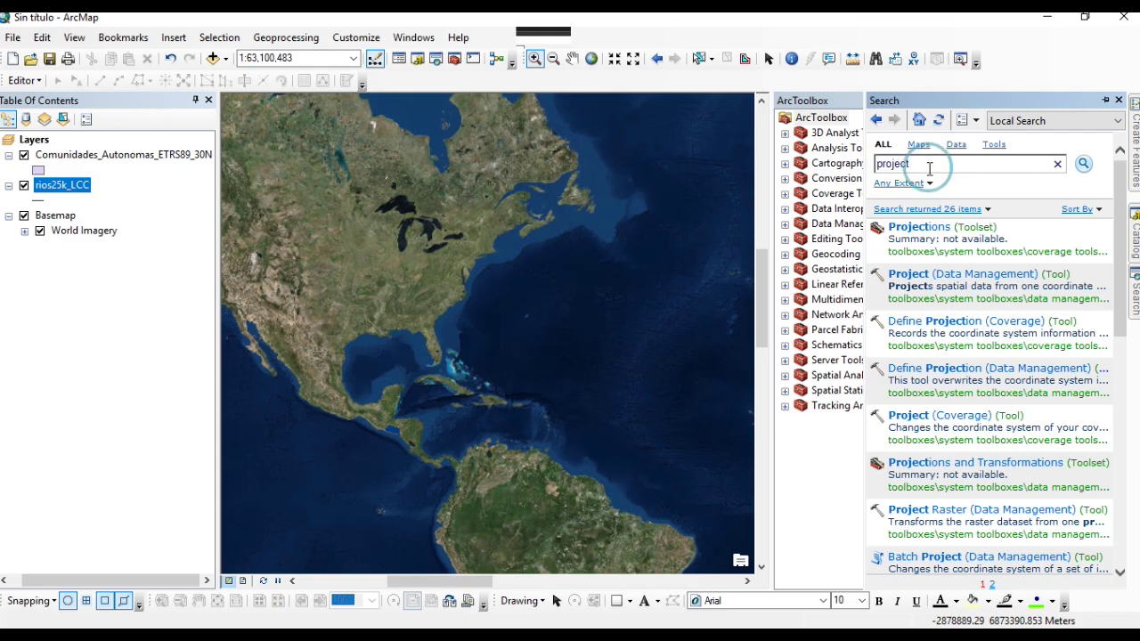
left_click(1084, 165)
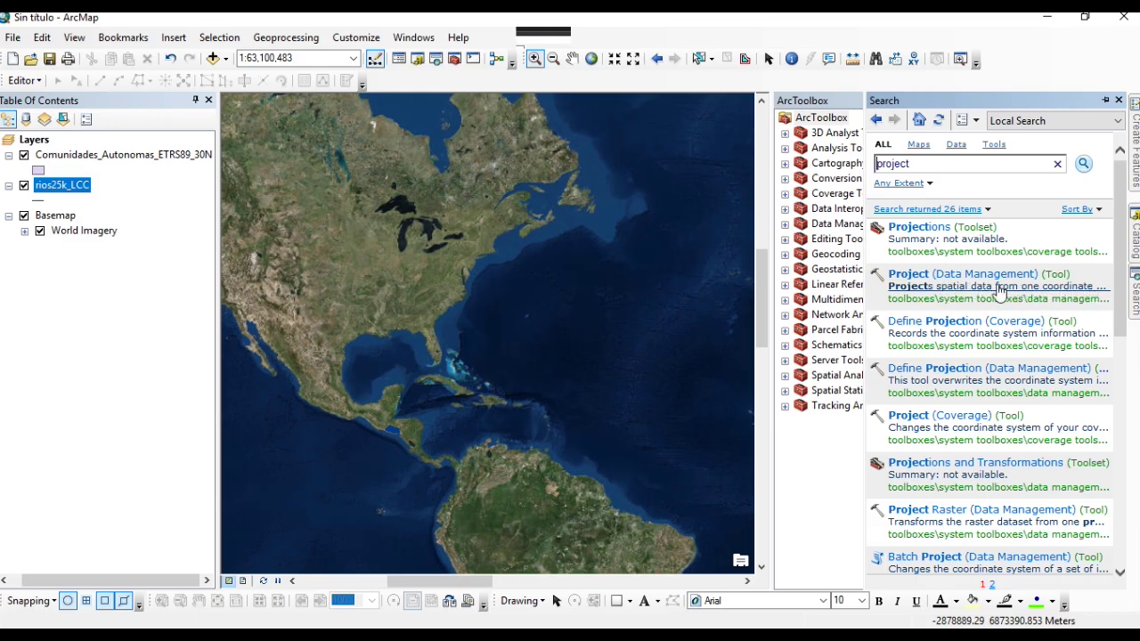
left_click(964, 272)
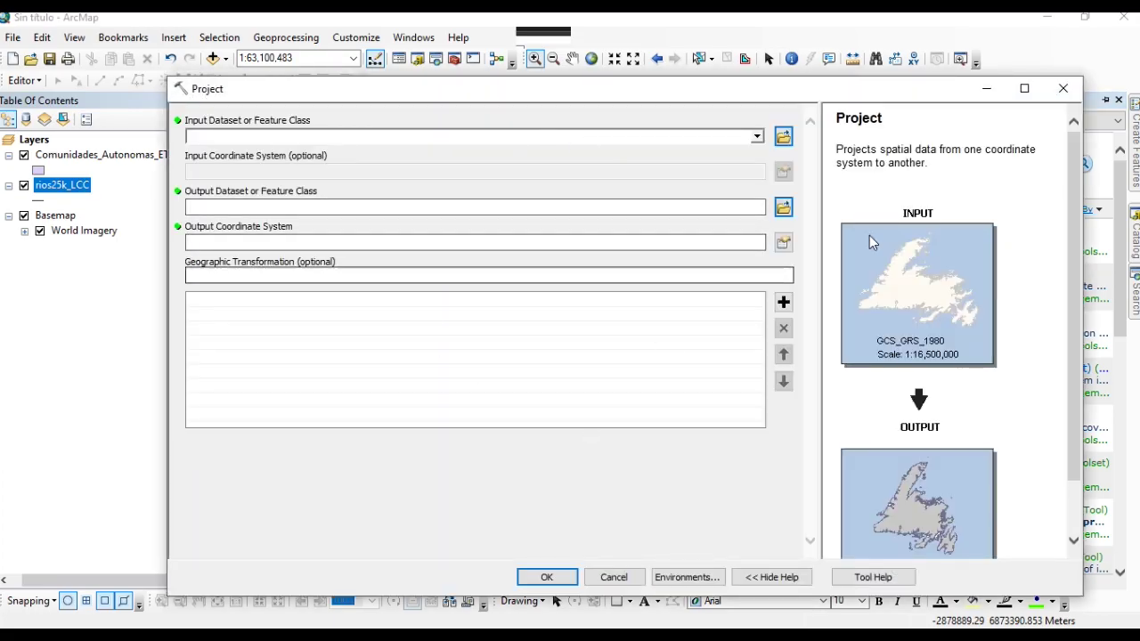
- Add BCN500_0101S_LIMITE_ADM.shp from the BCN500 folder as the Project tool's input dataset
left_click_drag(1073, 166, 1074, 251)
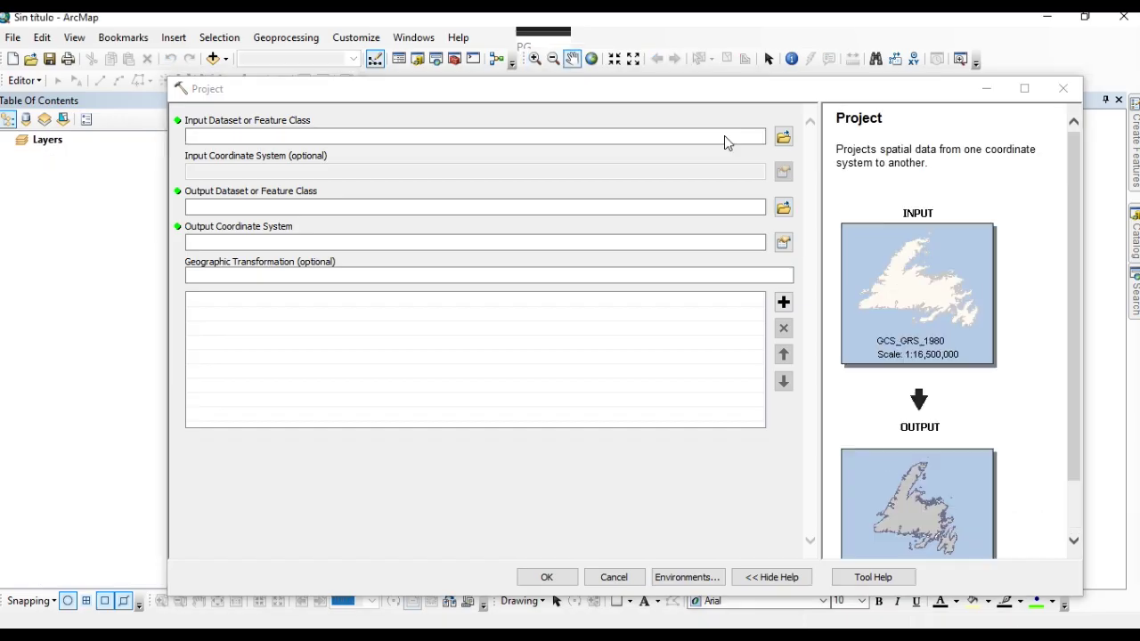
left_click(724, 136)
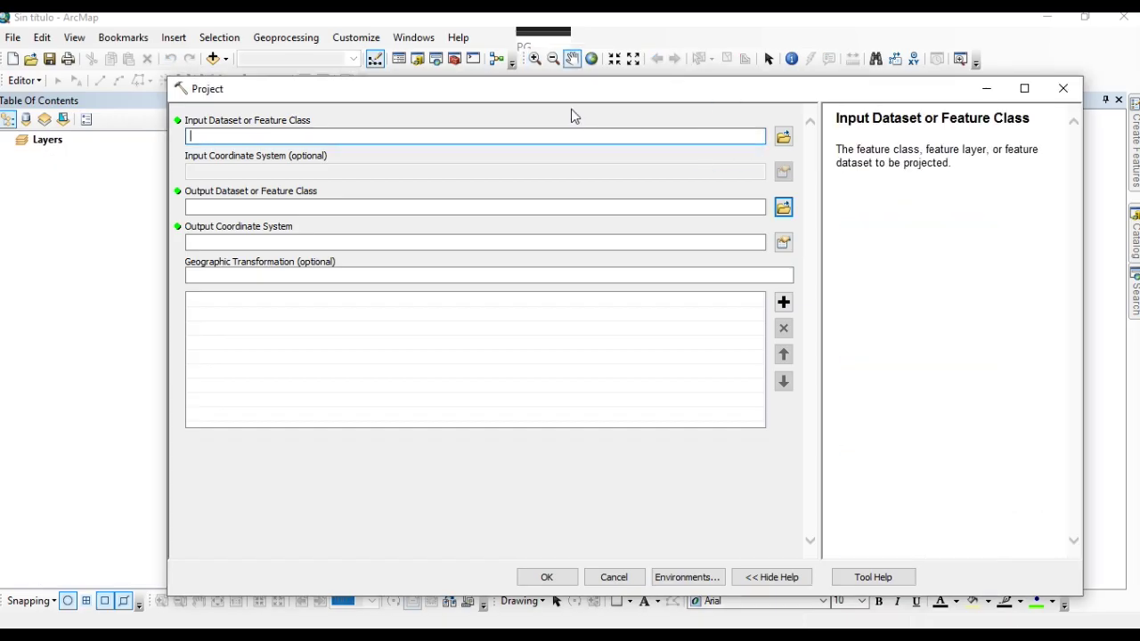
left_click(790, 138)
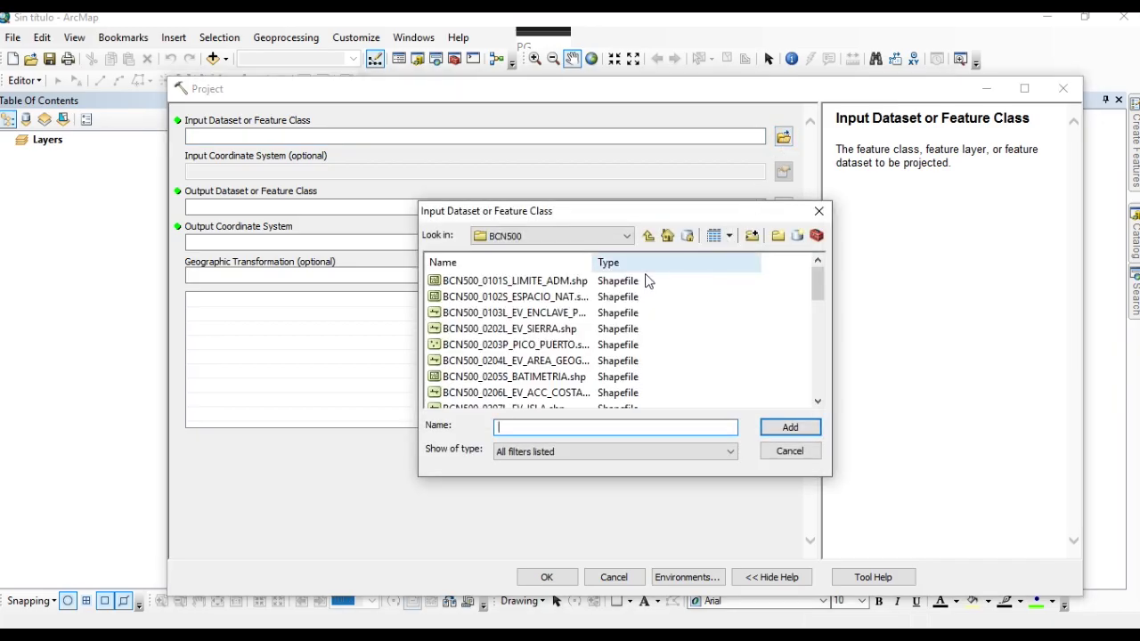
left_click(627, 236)
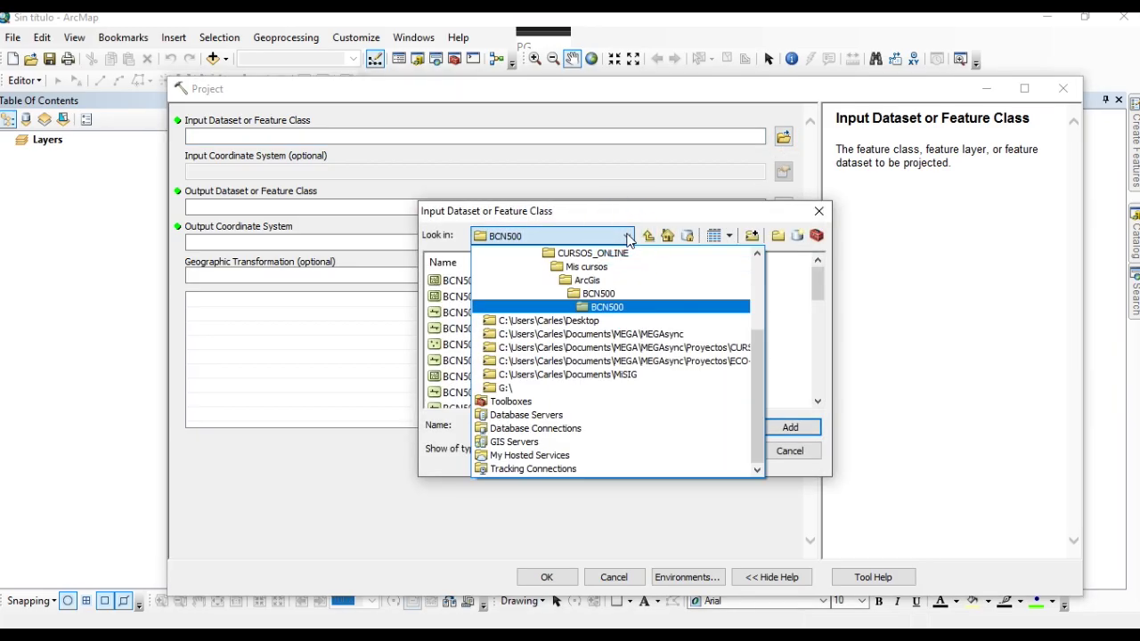
left_click(628, 236)
left_click(564, 279)
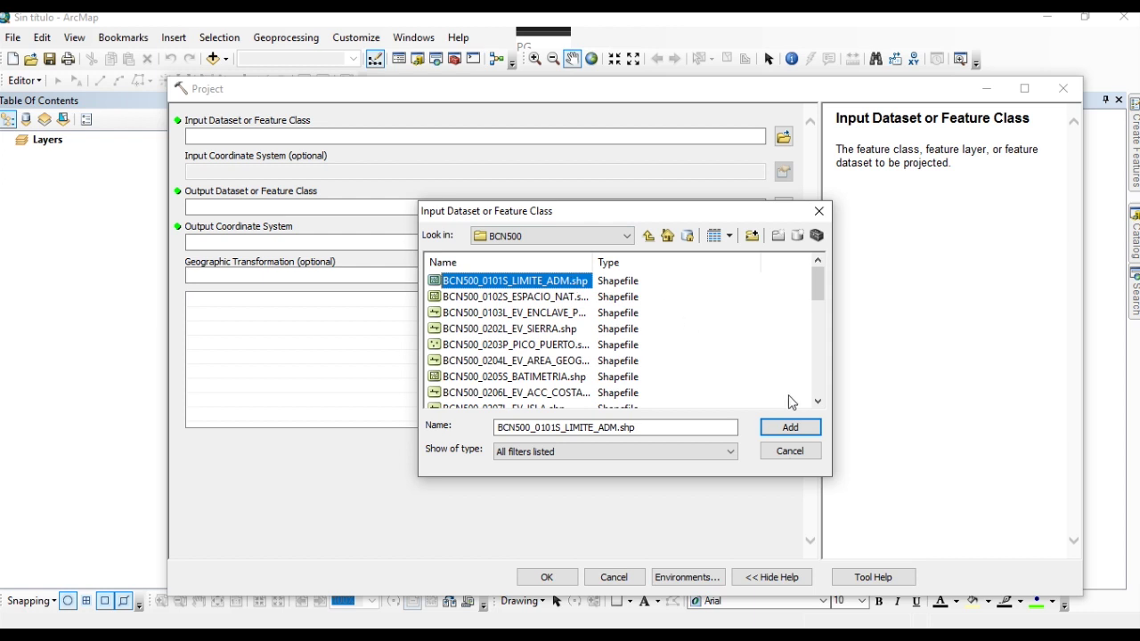
left_click(810, 427)
left_click(800, 427)
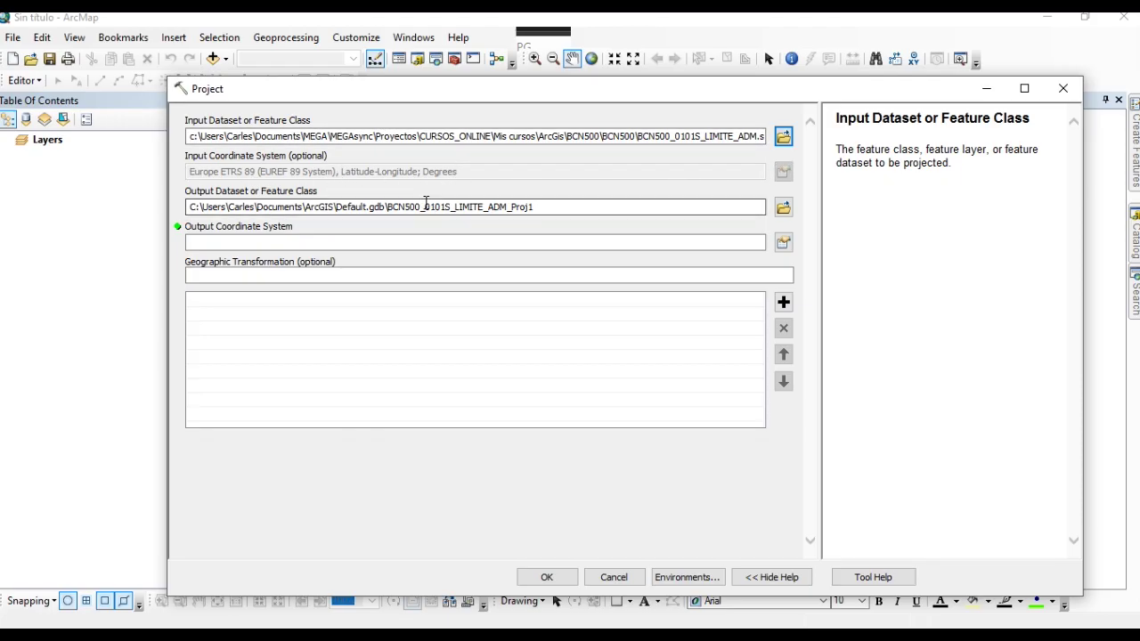
- Examine the output feature class name within the Default.gdb path, leaving it as proposed
left_click_drag(389, 211, 547, 217)
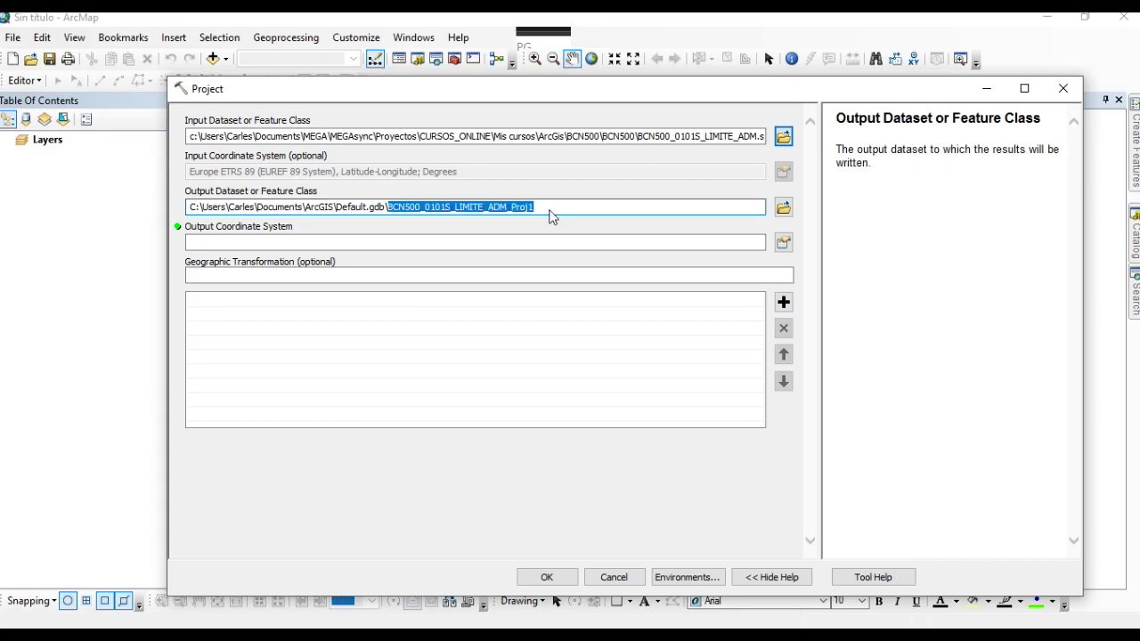
left_click(605, 209)
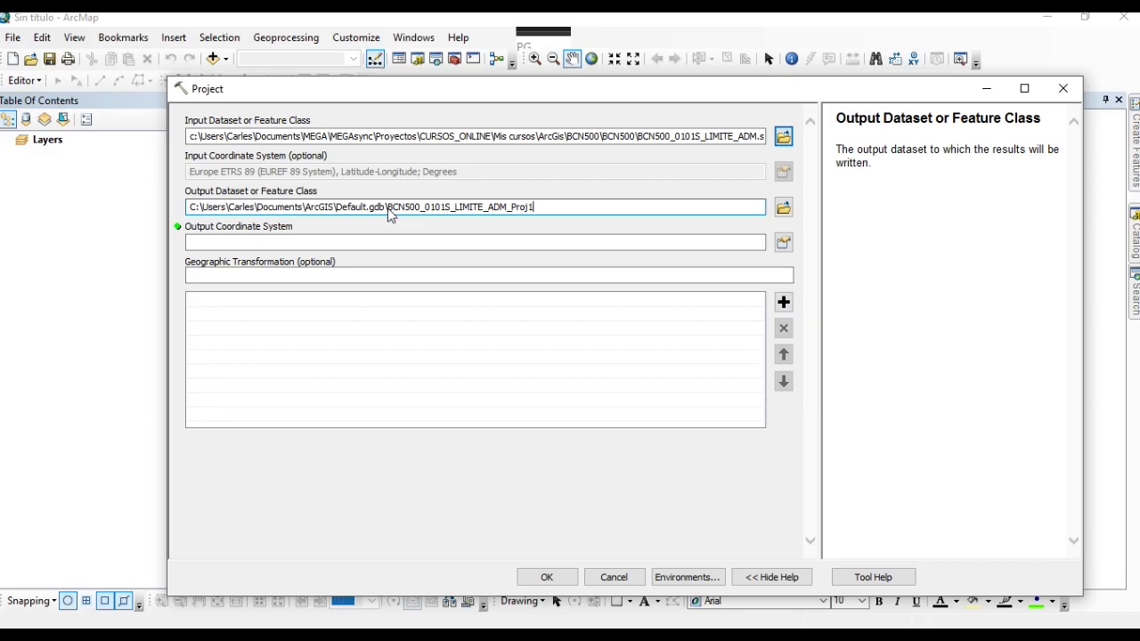
left_click_drag(388, 208, 534, 207)
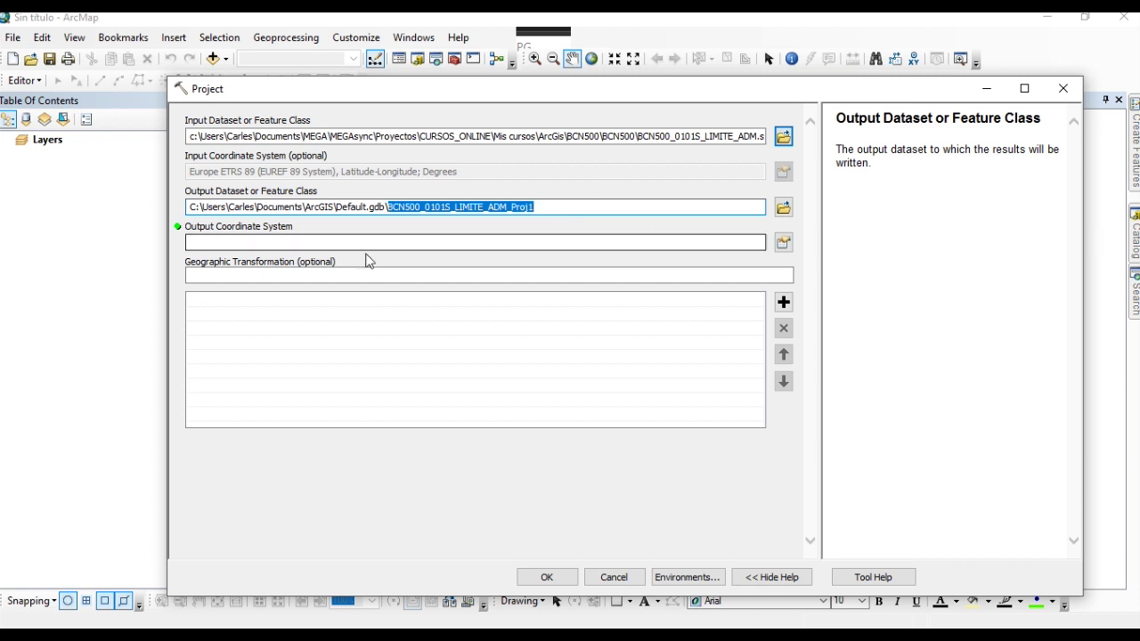
- Browse the projected UTM systems for the output coordinate system and select NAD 1927 UTM Zone 15N
left_click(784, 243)
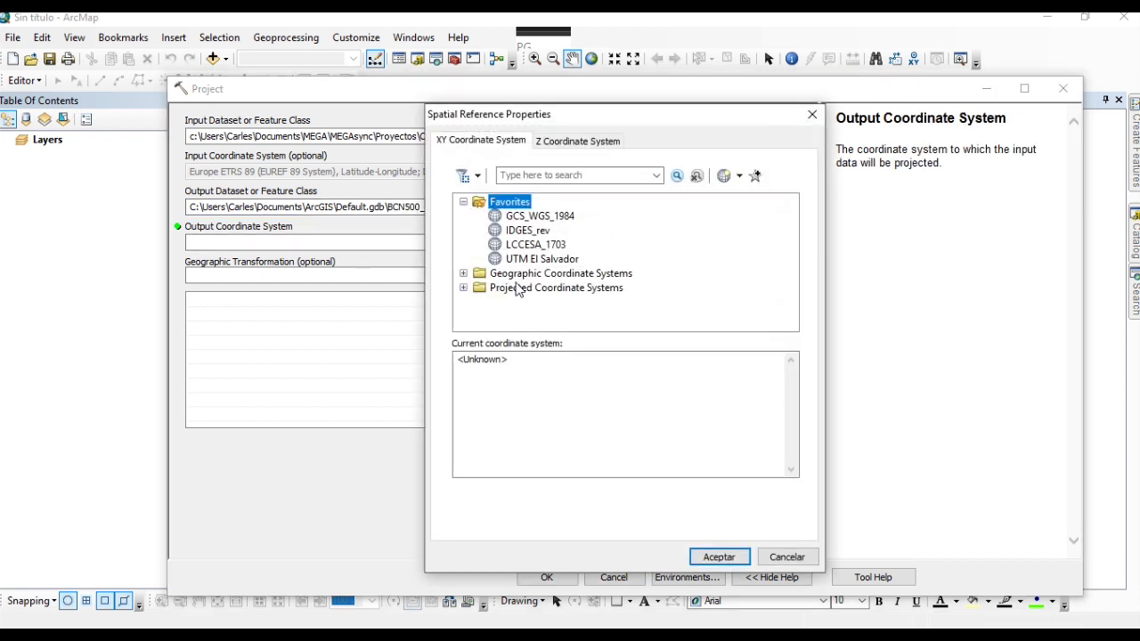
left_click(463, 202)
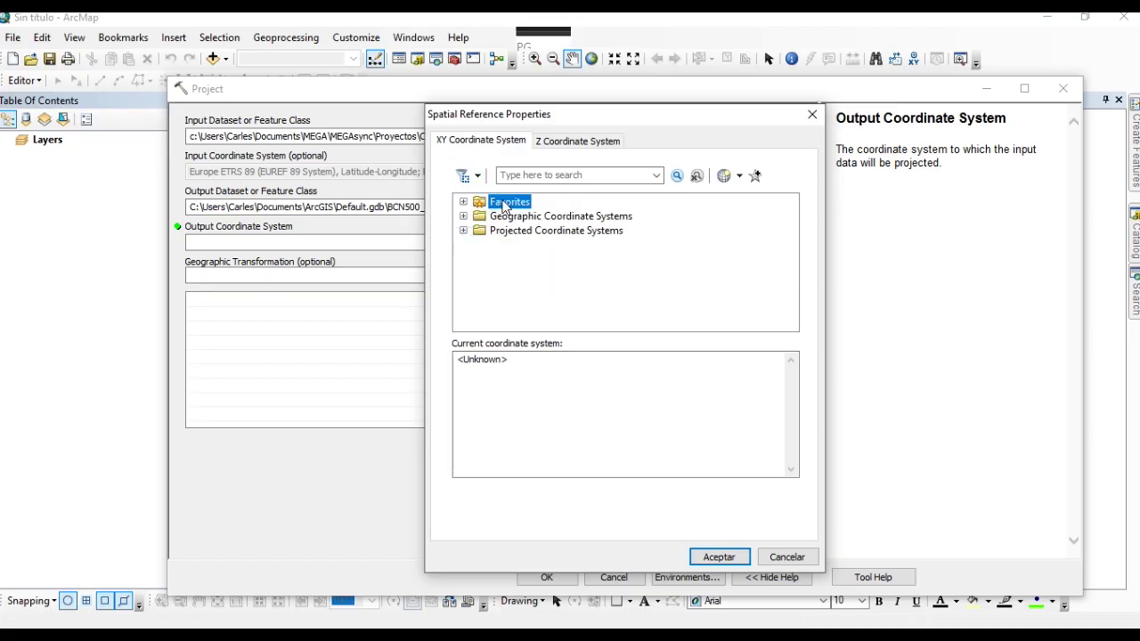
left_click(463, 216)
scroll(565, 245, "down", 3)
scroll(567, 245, "up", 3)
scroll(565, 245, "down", 2)
scroll(565, 247, "up", 1)
scroll(565, 246, "down", 1)
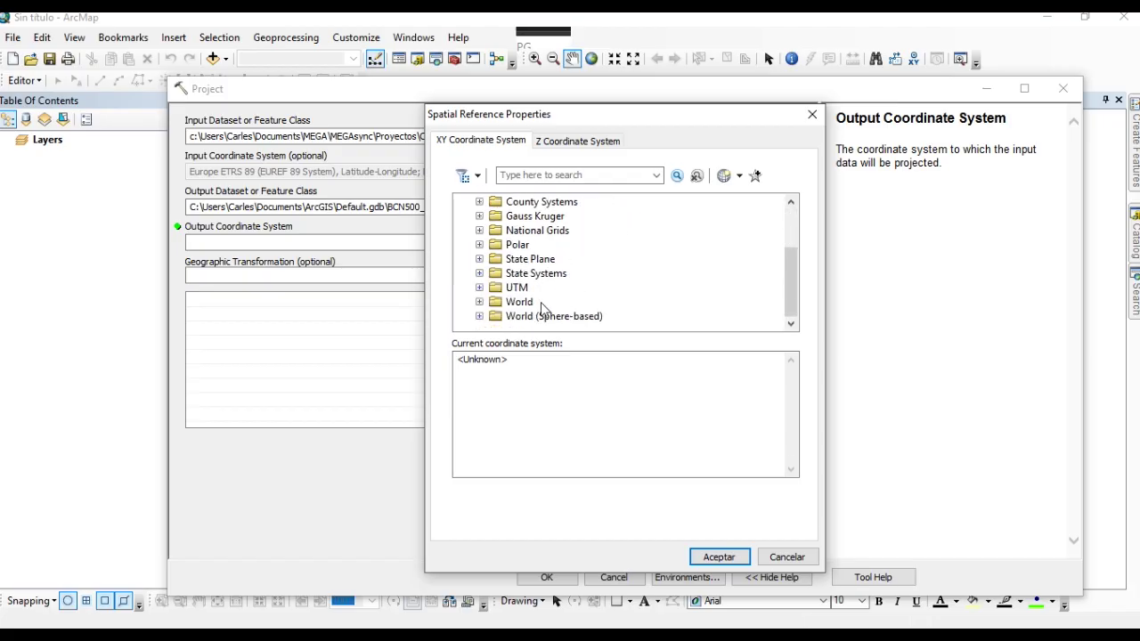
left_click(479, 288)
left_click(496, 303)
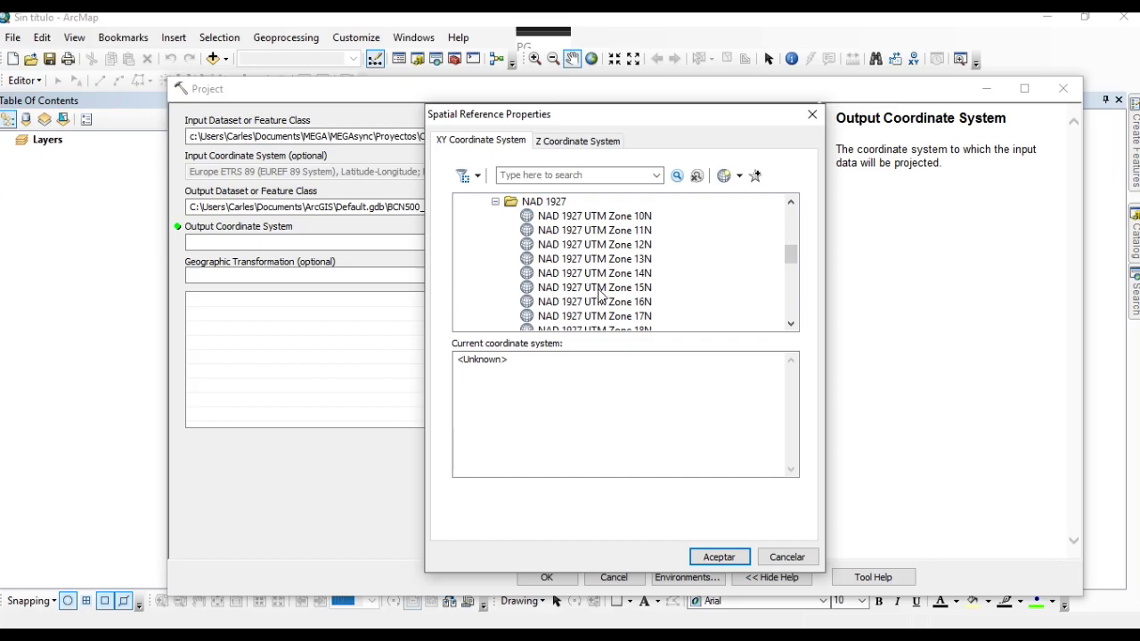
left_click(597, 288)
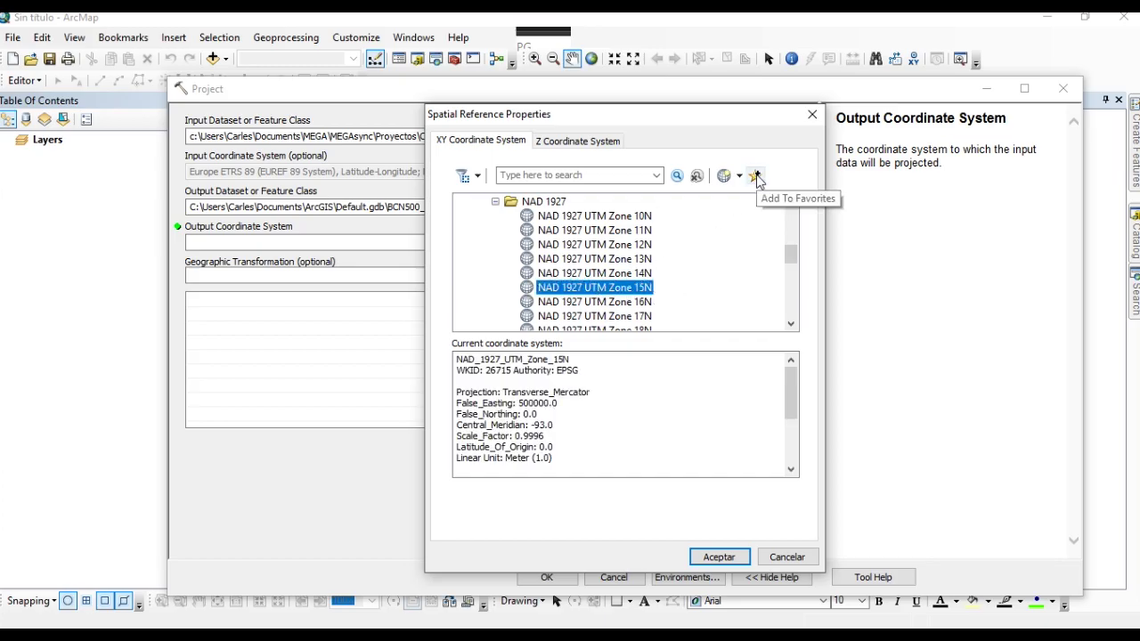
- Review the favorite coordinate systems and close the spatial reference properties without applying a selection
left_click_drag(789, 253, 791, 210)
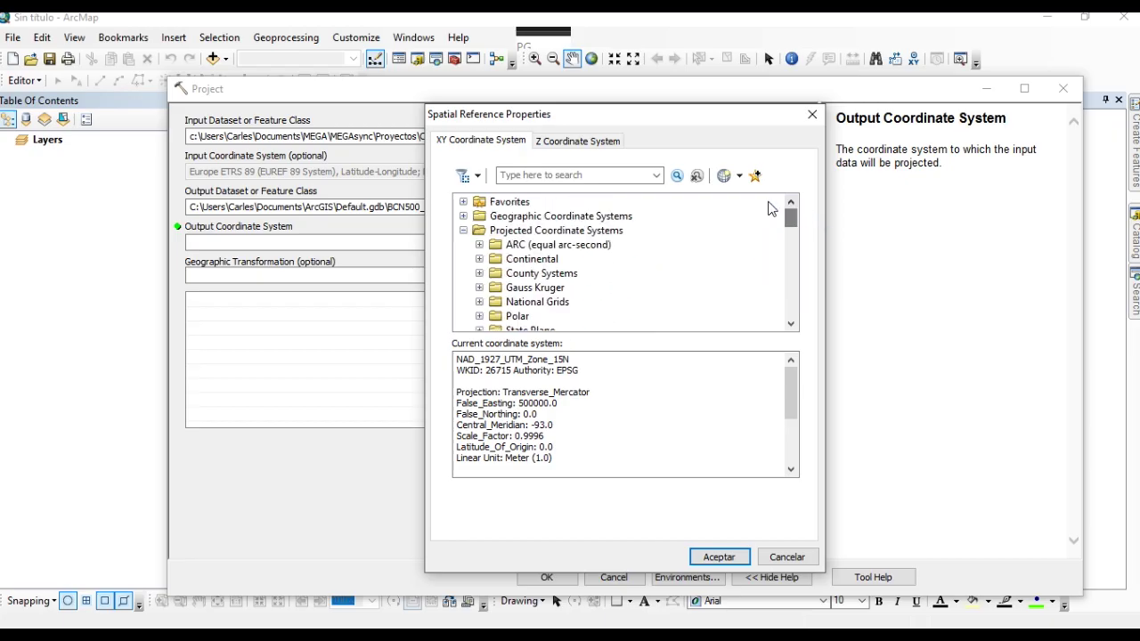
left_click(463, 202)
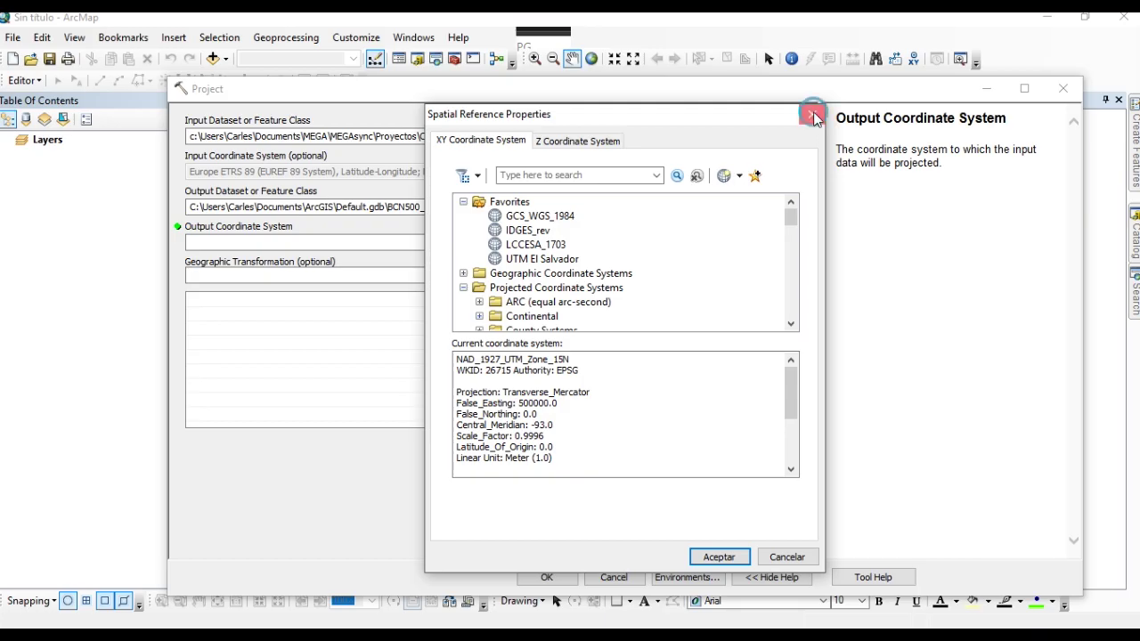
left_click(808, 116)
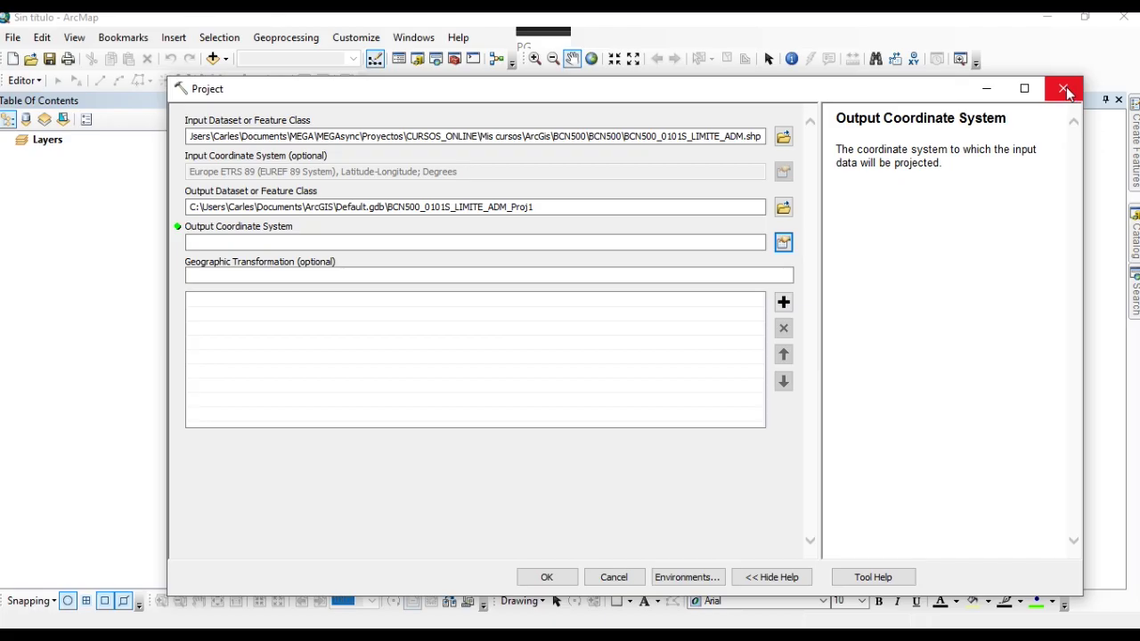